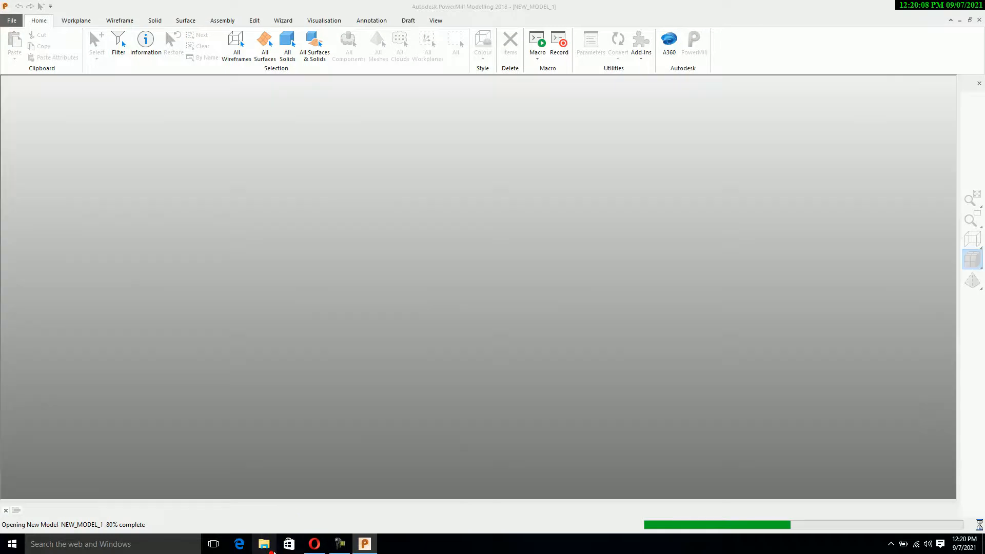
Locate the 7-09-2021 folder under Cnc Data on drive E and import "Braket 1 10 2021 (1).dgk" into the open PowerMill Modelling model
{"action": "left_click", "coordinate": [272, 551]}
{"action": "left_click", "coordinate": [36, 147]}
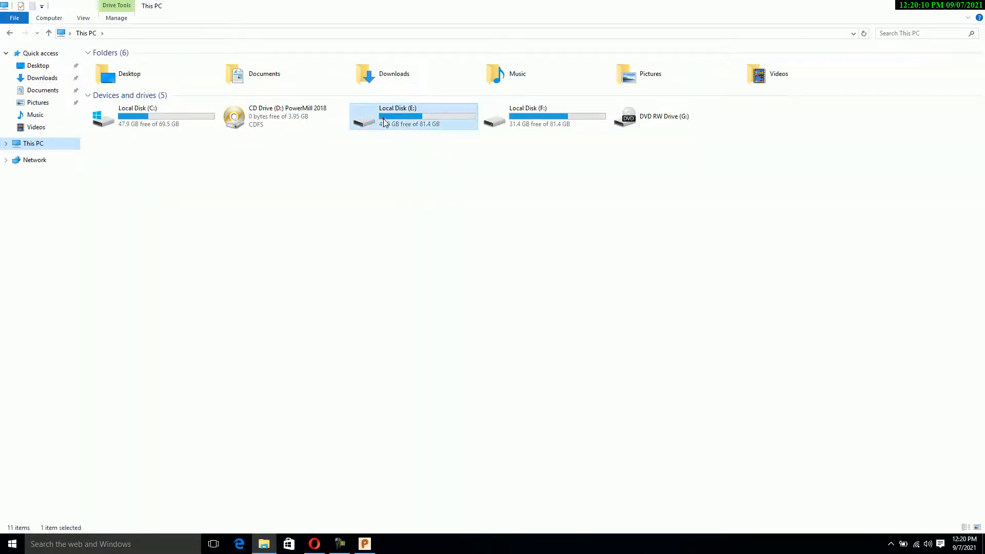
{"action": "double_click", "coordinate": [390, 119]}
{"action": "double_click", "coordinate": [123, 71]}
{"action": "double_click", "coordinate": [328, 153]}
{"action": "double_click", "coordinate": [146, 75]}
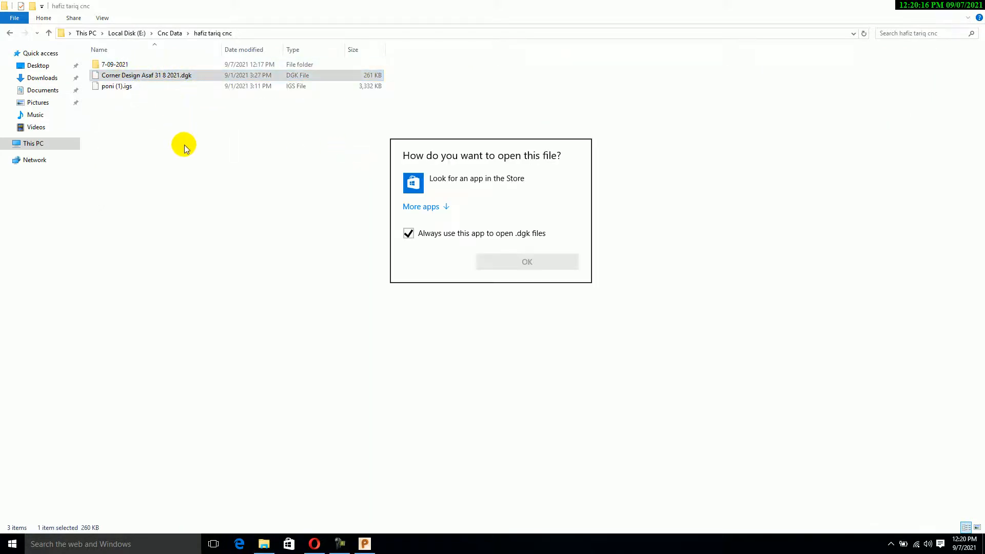
{"action": "left_click", "coordinate": [174, 208]}
{"action": "double_click", "coordinate": [115, 65]}
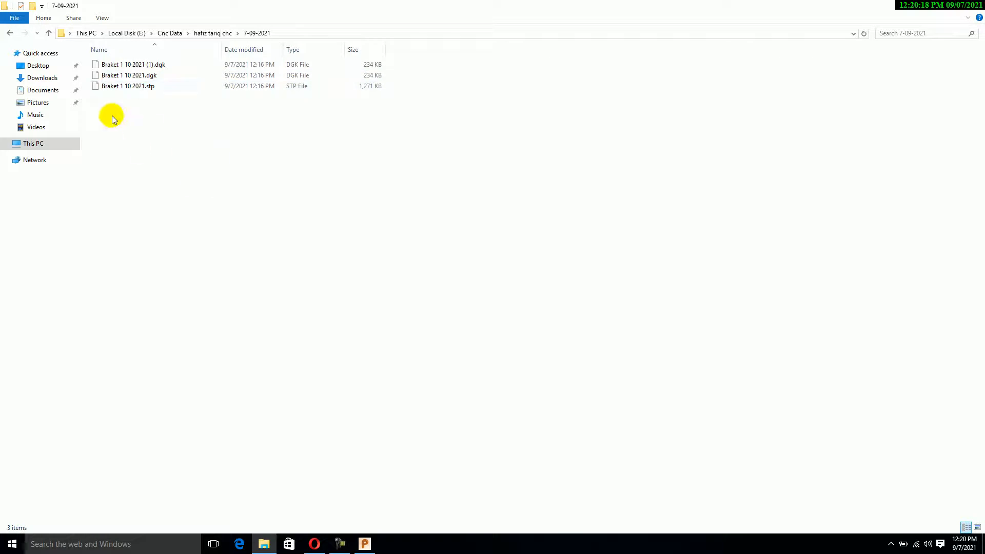
{"action": "left_click_drag", "start_coordinate": [105, 64], "coordinate": [537, 287]}
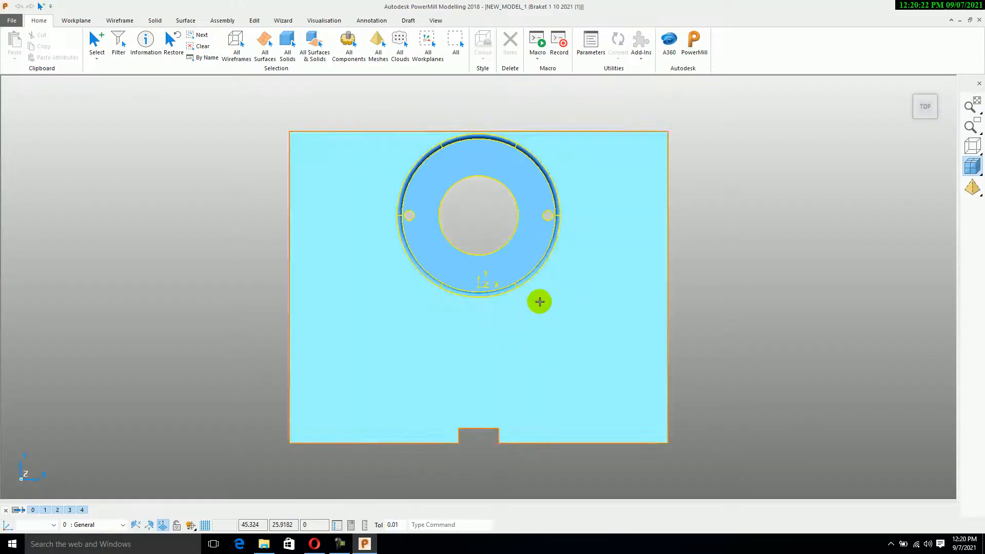
Select the upper bracket block and switch off levels 1 to 4, leaving only the lower bracket on level 0 displayed
{"action": "middle_click_drag", "start_coordinate": [545, 295], "coordinate": [603, 217]}
{"action": "scroll", "coordinate": [603, 217], "scroll_direction": "down", "scroll_amount": 3}
{"action": "scroll", "coordinate": [577, 325], "scroll_direction": "down", "scroll_amount": 2}
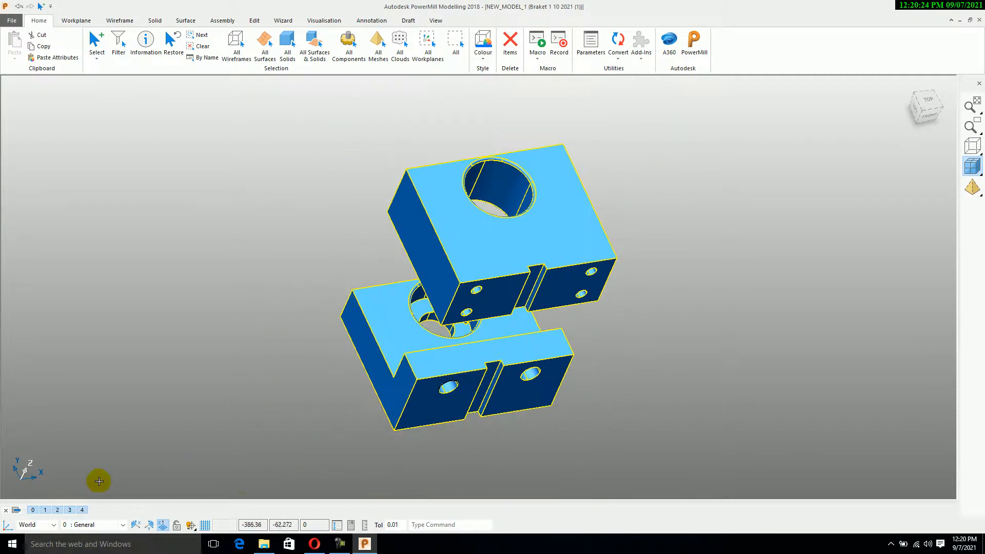
{"action": "scroll", "coordinate": [450, 341], "scroll_direction": "down", "scroll_amount": 2}
{"action": "middle_click_drag", "start_coordinate": [450, 341], "coordinate": [649, 231]}
{"action": "right_click", "coordinate": [659, 221]}
{"action": "left_click", "coordinate": [631, 227]}
{"action": "left_click_drag", "start_coordinate": [610, 155], "coordinate": [316, 267]}
{"action": "left_click_drag", "start_coordinate": [235, 326], "coordinate": [231, 331]}
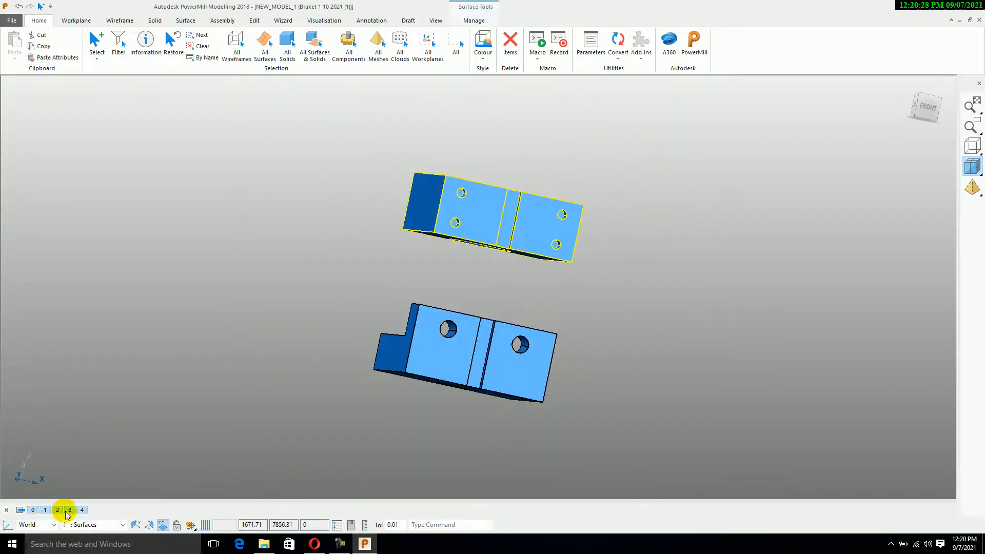
{"action": "left_click", "coordinate": [45, 510]}
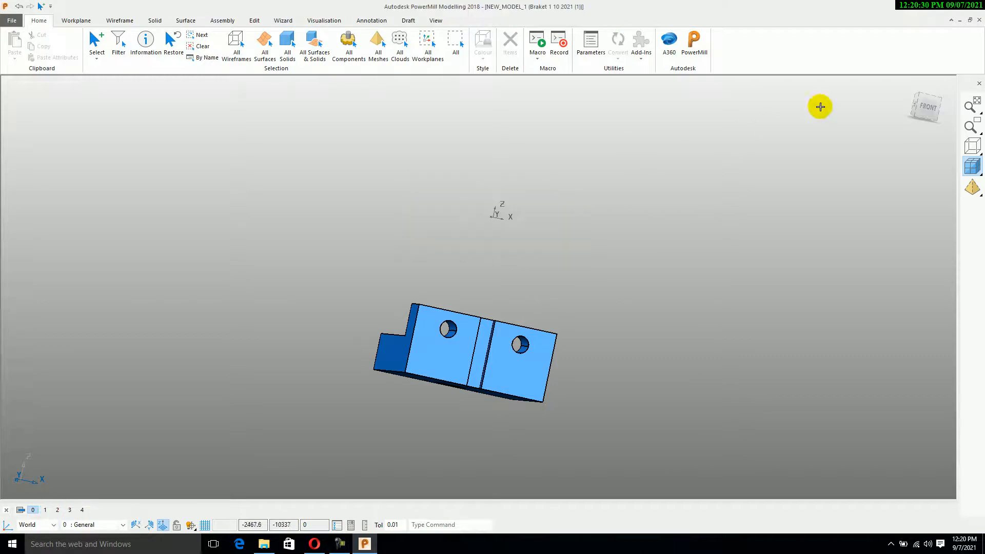
Select the entire remaining bracket in top view and send it to PowerMill
{"action": "left_click", "coordinate": [914, 93]}
{"action": "middle_click_drag", "start_coordinate": [630, 194], "coordinate": [526, 136]}
{"action": "left_click", "coordinate": [480, 205]}
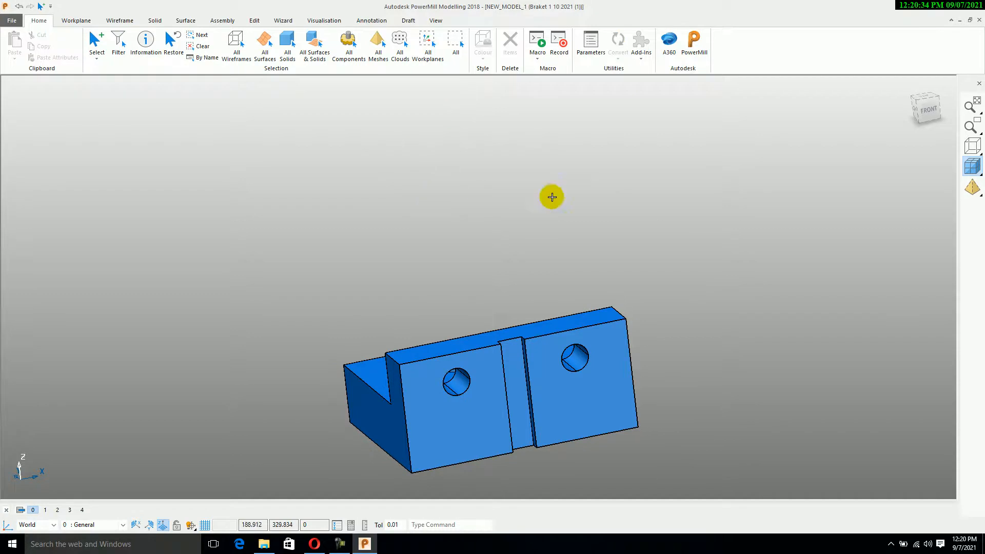
{"action": "left_click", "coordinate": [916, 95]}
{"action": "left_click_drag", "start_coordinate": [706, 121], "coordinate": [279, 455]}
{"action": "left_click", "coordinate": [694, 41]}
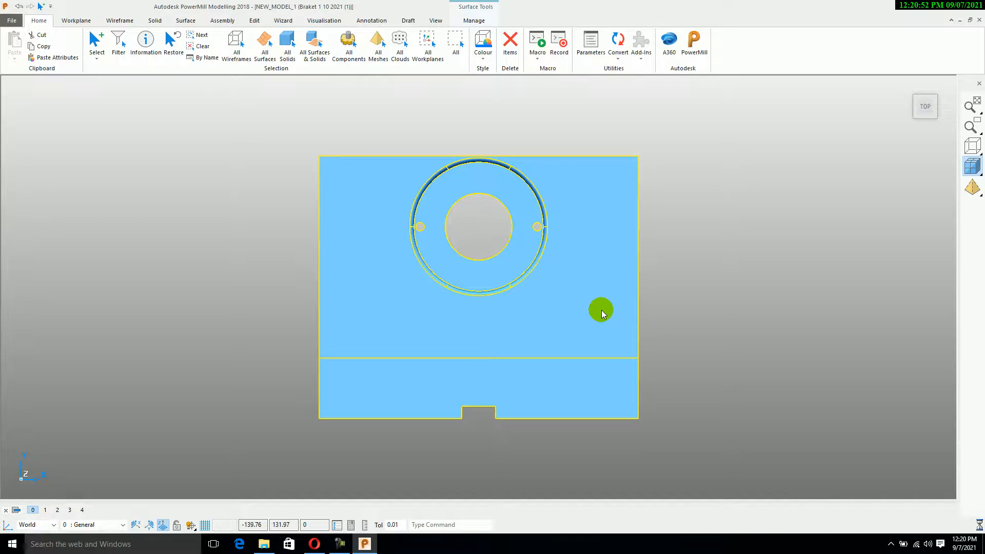
Switch to a maximised PowerMill Ultimate window, then create a workplane at the top centre of the bracket and activate it
{"action": "left_click", "coordinate": [390, 544]}
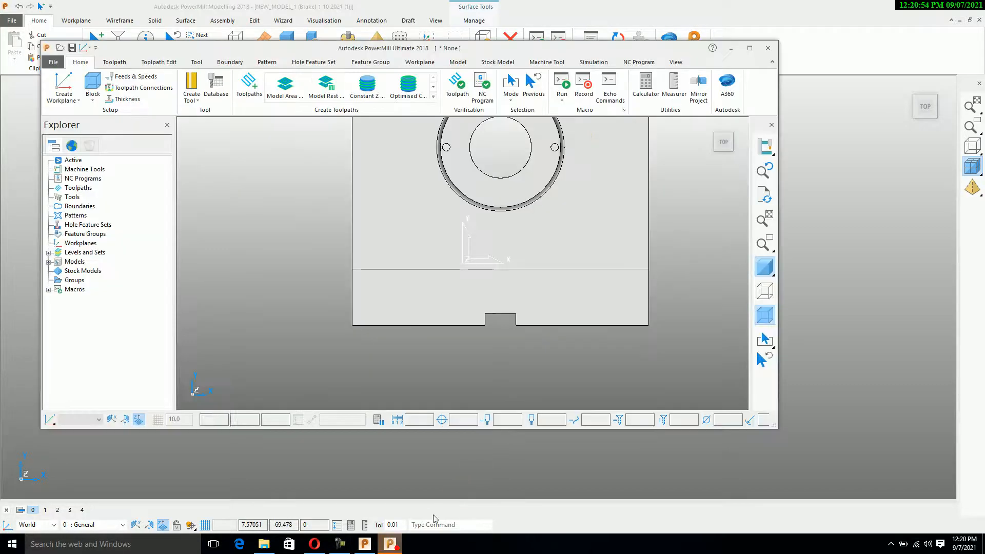
{"action": "left_click", "coordinate": [750, 48]}
{"action": "scroll", "coordinate": [488, 200], "scroll_direction": "down", "scroll_amount": 5}
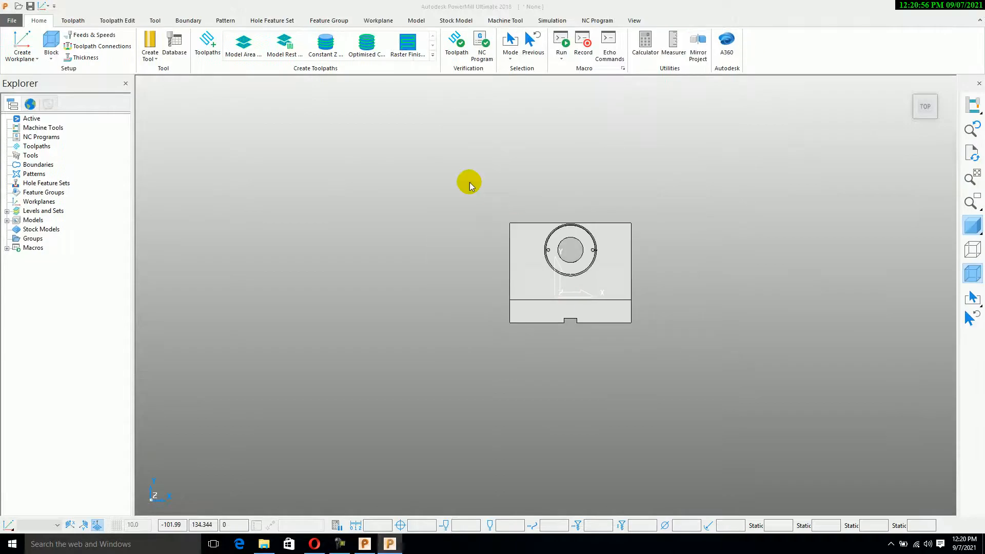
{"action": "right_click", "coordinate": [32, 203]}
{"action": "mouse_move", "coordinate": [101, 257]}
{"action": "left_click", "coordinate": [236, 332]}
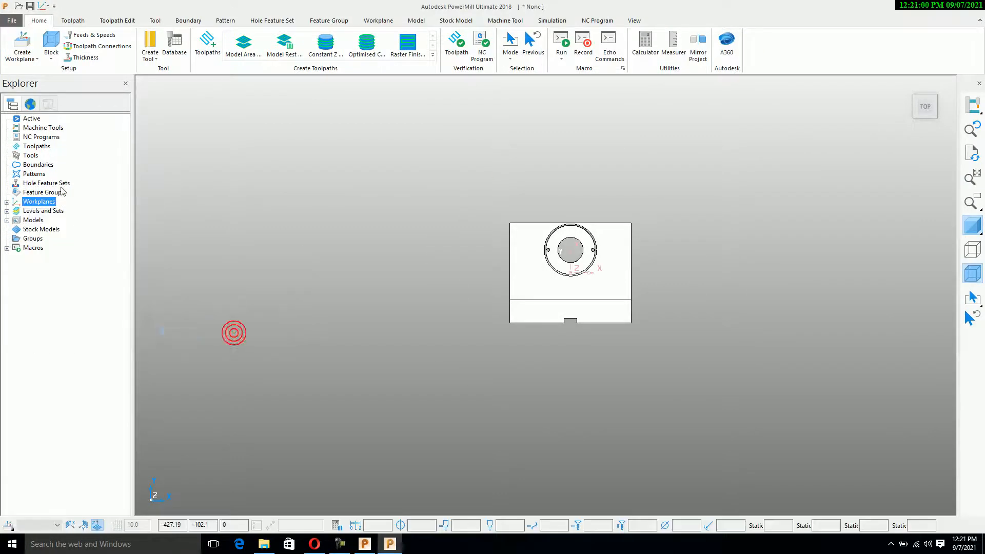
{"action": "left_click", "coordinate": [7, 201]}
{"action": "right_click", "coordinate": [46, 211]}
{"action": "left_click", "coordinate": [75, 254]}
Calculate a box block around the bracket model in the active workplane with zero expansion and accept it
{"action": "left_click", "coordinate": [51, 44]}
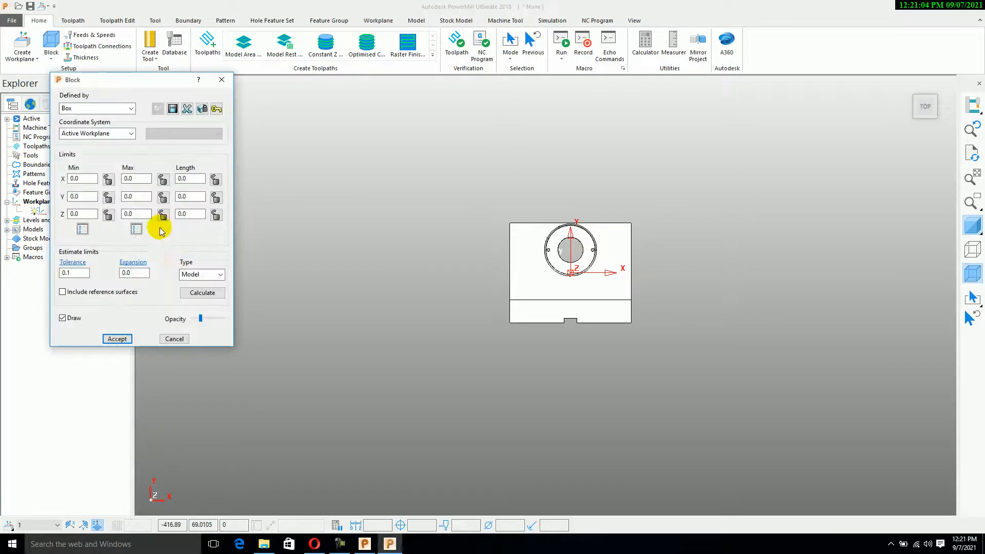
{"action": "left_click", "coordinate": [201, 292]}
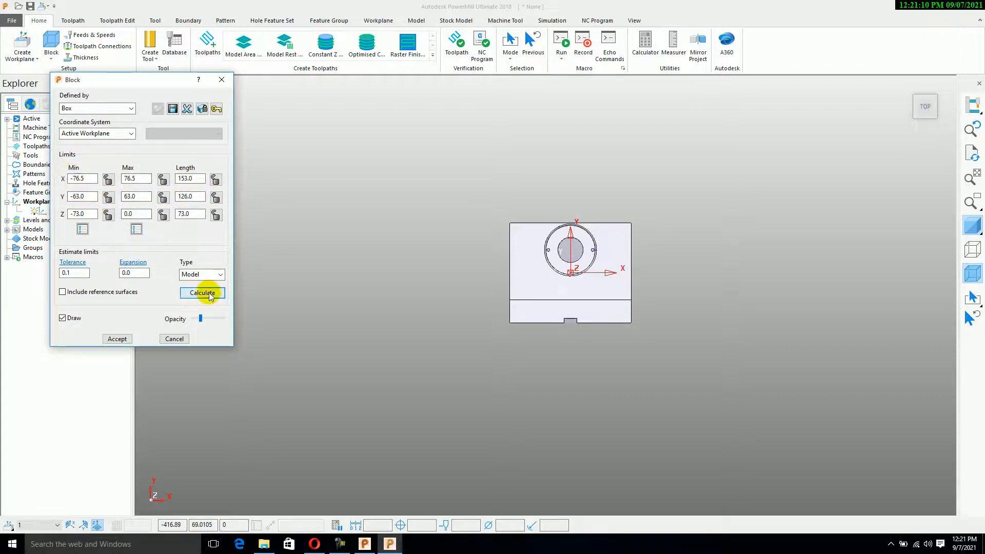
{"action": "left_click", "coordinate": [116, 339]}
{"action": "middle_click_drag", "start_coordinate": [305, 239], "coordinate": [679, 211]}
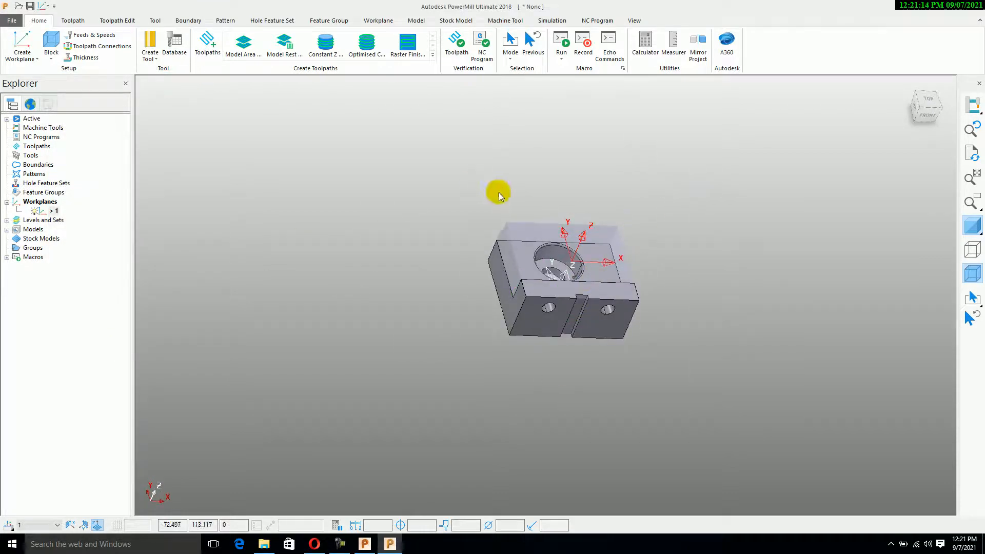
Start a Constant Z Finishing toolpath and create its end mill, named EM17MM, with 17 mm diameter and 4 flutes
{"action": "left_click", "coordinate": [328, 51]}
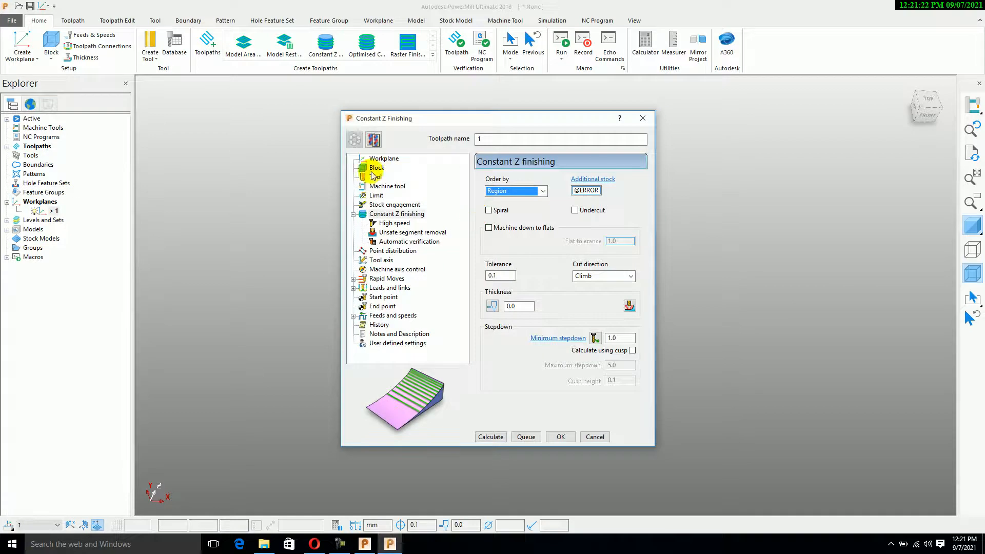
{"action": "left_click", "coordinate": [376, 176]}
{"action": "left_click", "coordinate": [522, 183]}
{"action": "left_click", "coordinate": [510, 195]}
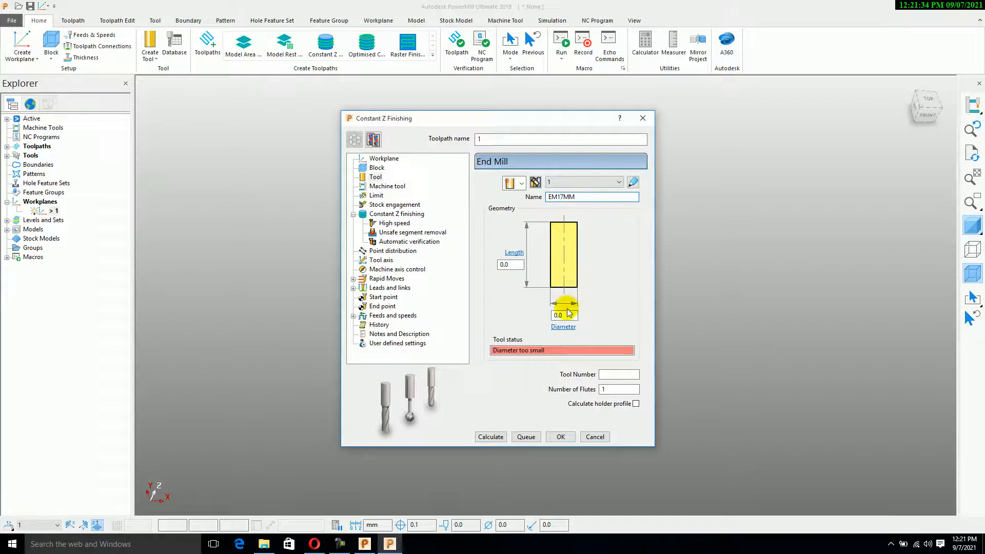
{"action": "left_click", "coordinate": [569, 316]}
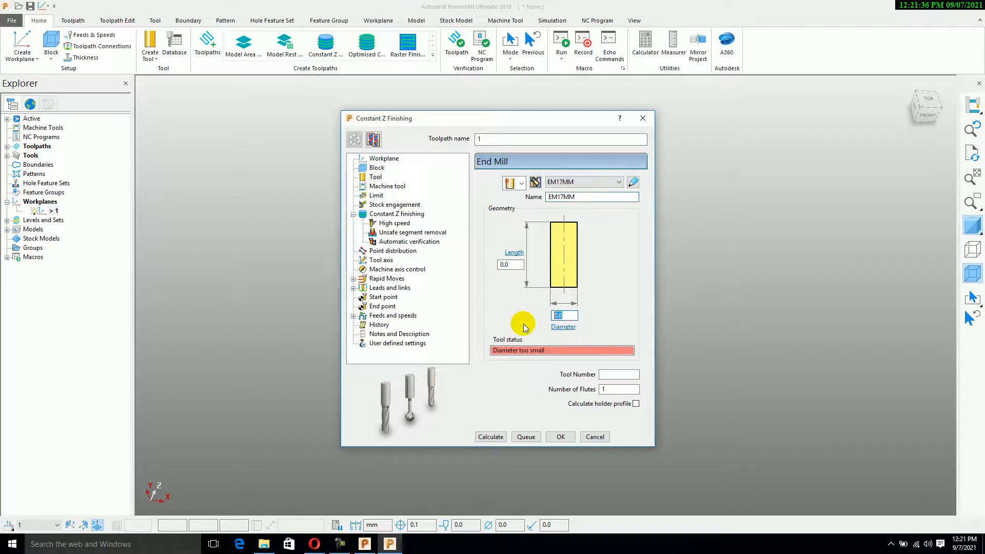
{"action": "type", "text": "17"}
{"action": "key", "text": "Return"}
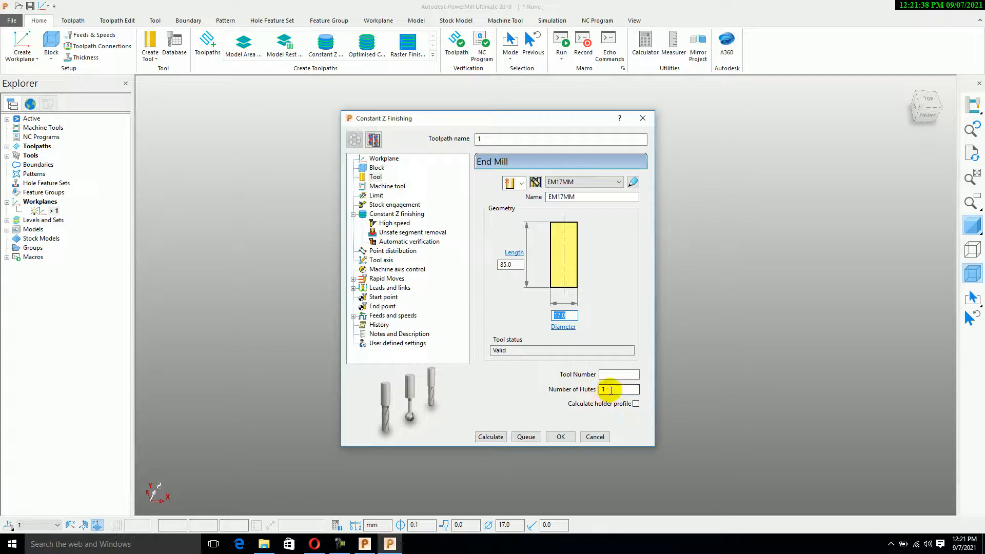
Enable Spiral for the Constant Z toolpath, set cut direction to Any, and use separate thicknesses with 0.2 radial and 0.0 axial
{"action": "left_click", "coordinate": [403, 214]}
{"action": "left_click", "coordinate": [492, 211]}
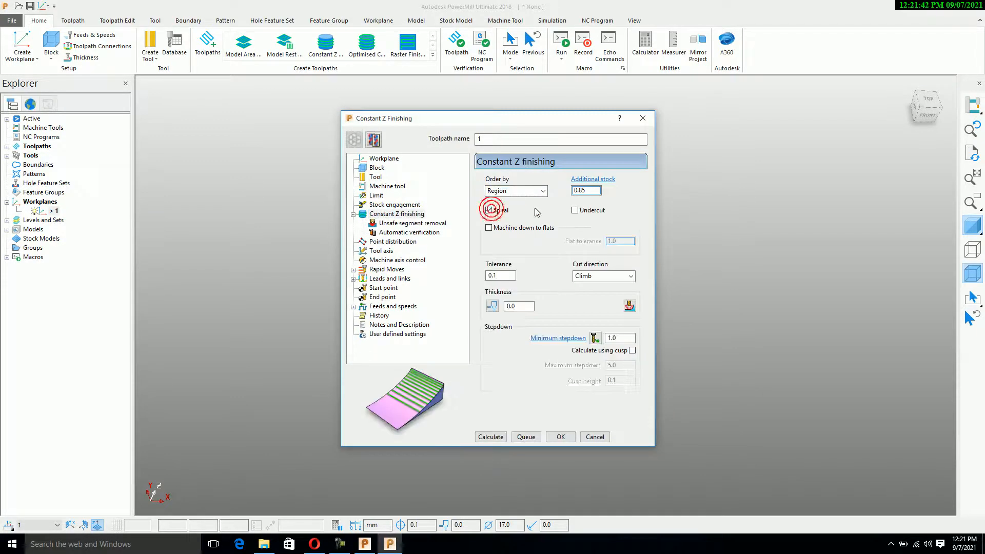
{"action": "left_click", "coordinate": [603, 276]}
{"action": "left_click", "coordinate": [590, 303]}
{"action": "left_click", "coordinate": [493, 306]}
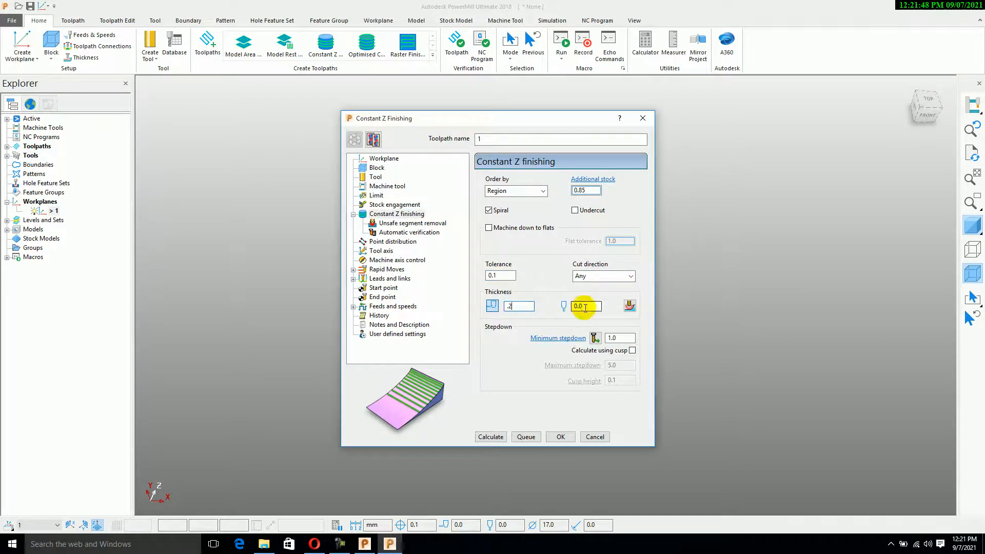
{"action": "type", "text": ".3"}
Recalculate the rapid and plunge heights from the block and model, then calculate the Constant Z toolpath and close its settings
{"action": "left_click", "coordinate": [387, 269]}
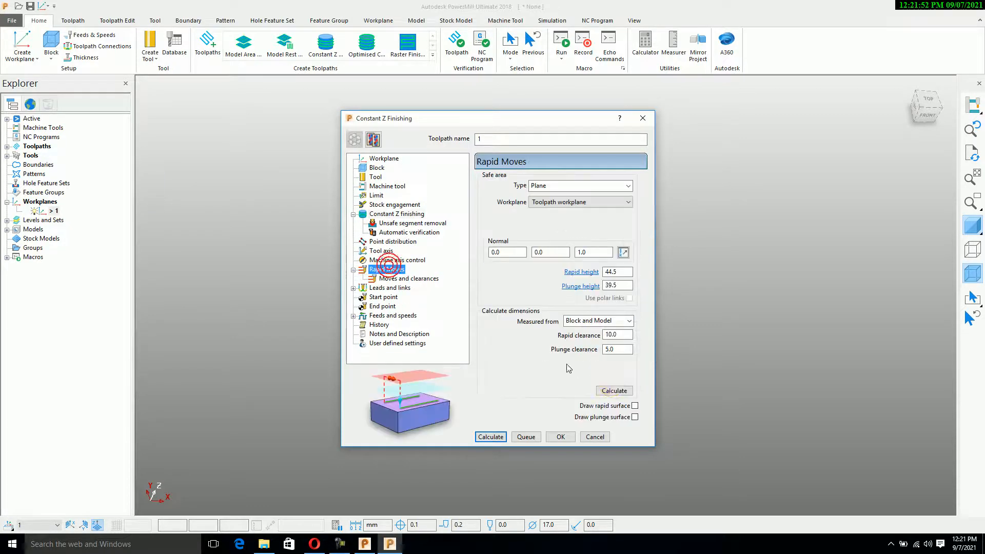
{"action": "left_click", "coordinate": [612, 391]}
{"action": "left_click", "coordinate": [490, 438]}
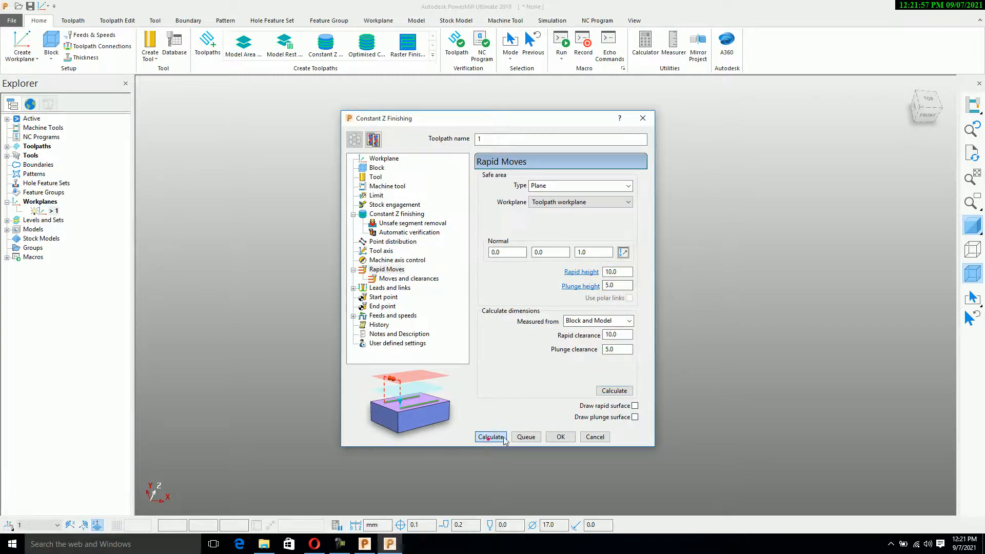
{"action": "left_click", "coordinate": [563, 436]}
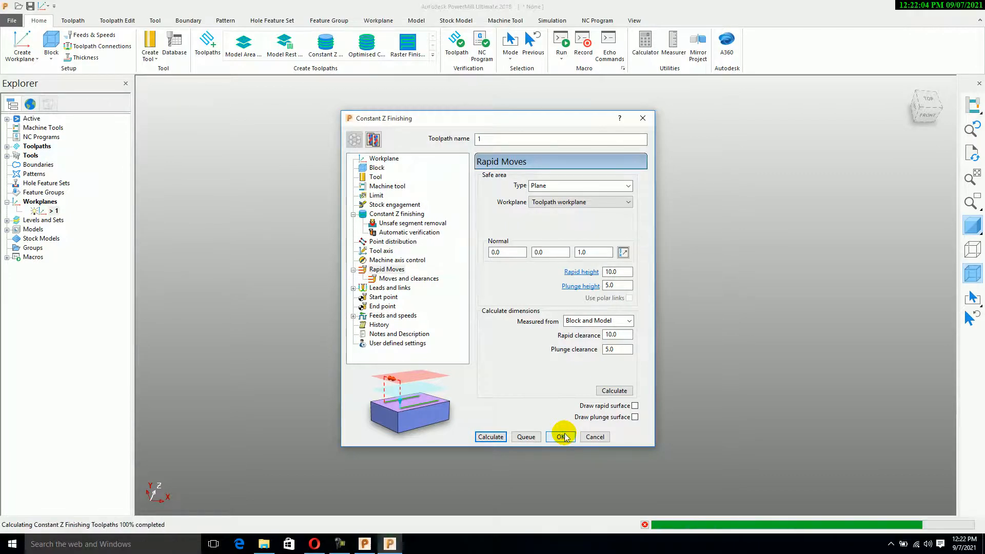
{"action": "middle_click_drag", "start_coordinate": [564, 433], "coordinate": [532, 277]}
{"action": "scroll", "coordinate": [539, 279], "scroll_direction": "up", "scroll_amount": 5}
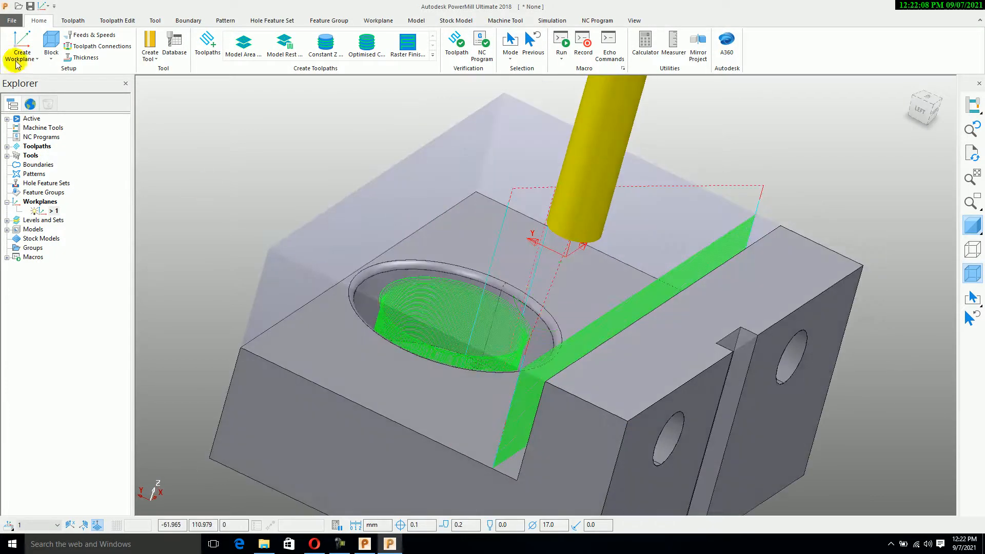
In the toolpath connections, set the first-choice link to Stepdown and choose a non-safe second-choice link
{"action": "left_click", "coordinate": [82, 46]}
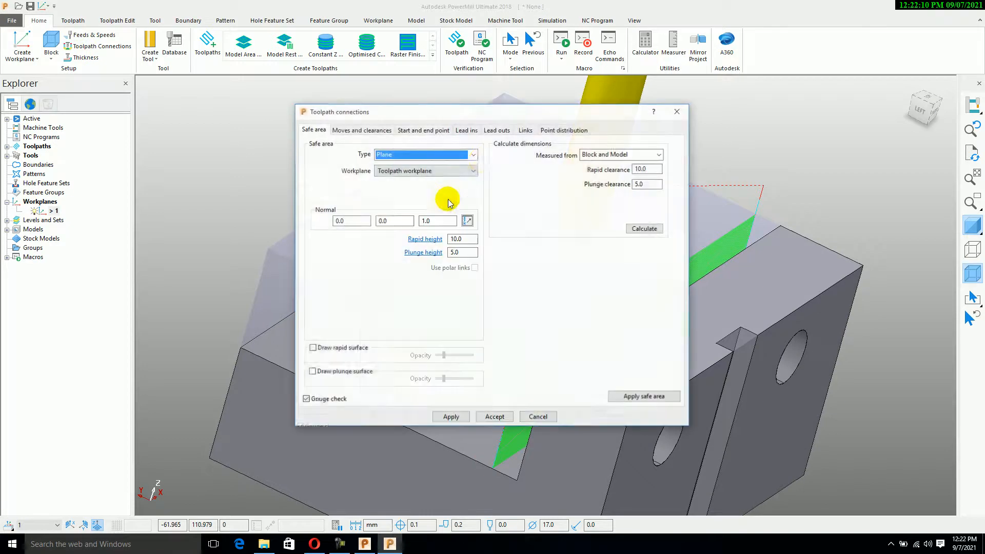
{"action": "left_click", "coordinate": [525, 130]}
{"action": "left_click", "coordinate": [388, 154]}
{"action": "left_click", "coordinate": [327, 195]}
{"action": "left_click", "coordinate": [331, 246]}
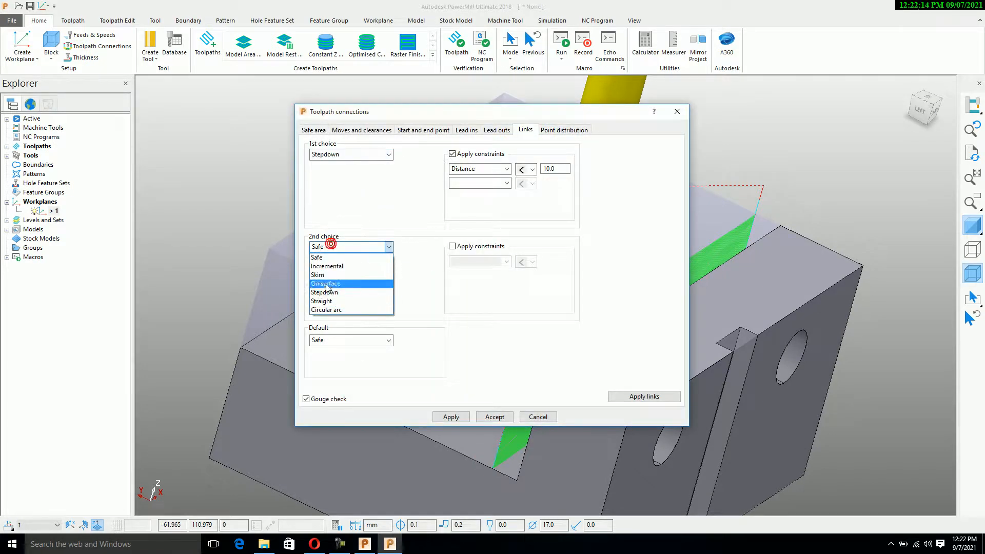
{"action": "left_click", "coordinate": [329, 278]}
Set the first-choice lead-in to Ramp with a maximum zig angle of 1 degree and an incremental ramp height of 0.5
{"action": "left_click", "coordinate": [470, 131]}
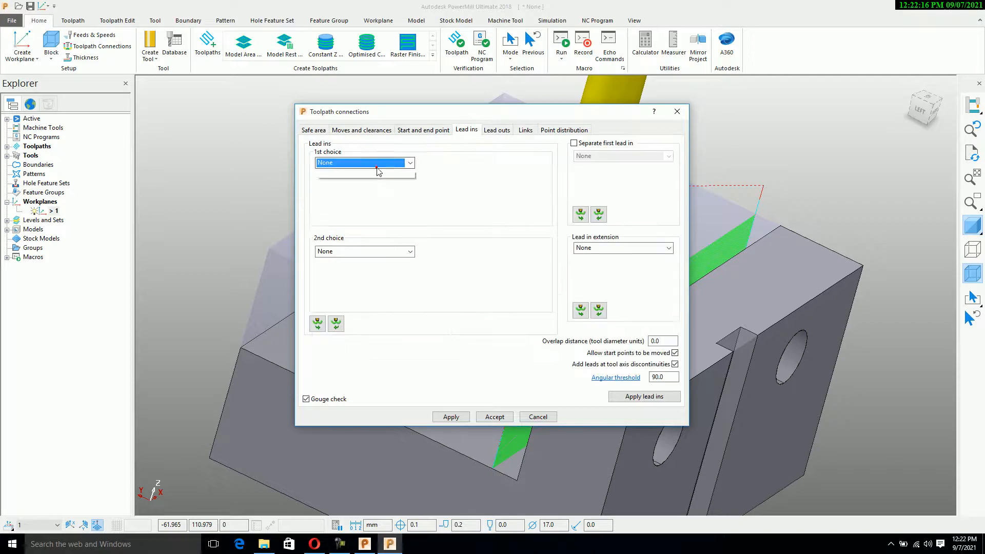
{"action": "left_click", "coordinate": [376, 163]}
{"action": "left_click", "coordinate": [341, 248]}
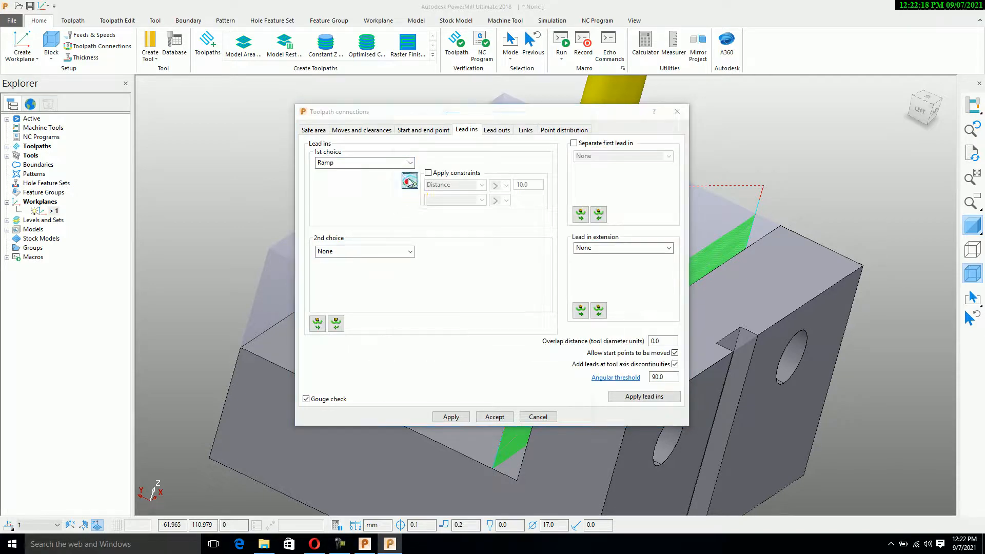
{"action": "left_click", "coordinate": [406, 184]}
{"action": "type", "text": "1"}
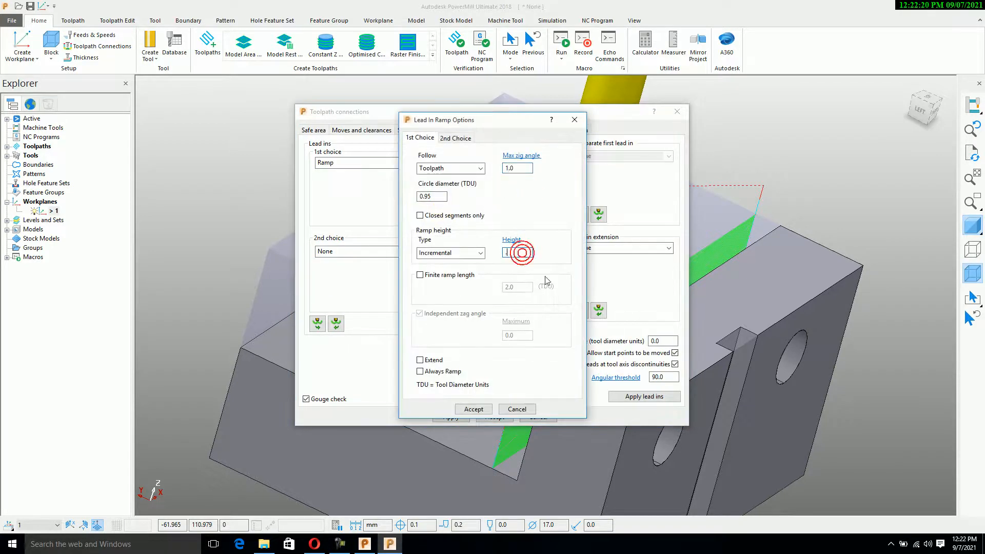
{"action": "left_click", "coordinate": [473, 409]}
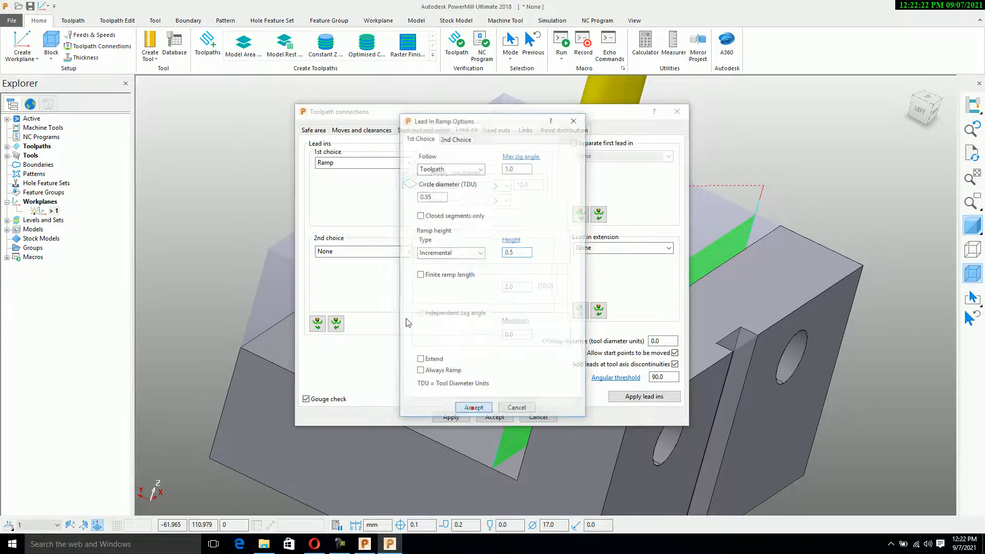
Apply the safe area and all connection settings to the toolpath and accept them
{"action": "left_click", "coordinate": [313, 130]}
{"action": "left_click", "coordinate": [636, 398]}
{"action": "left_click", "coordinate": [451, 416]}
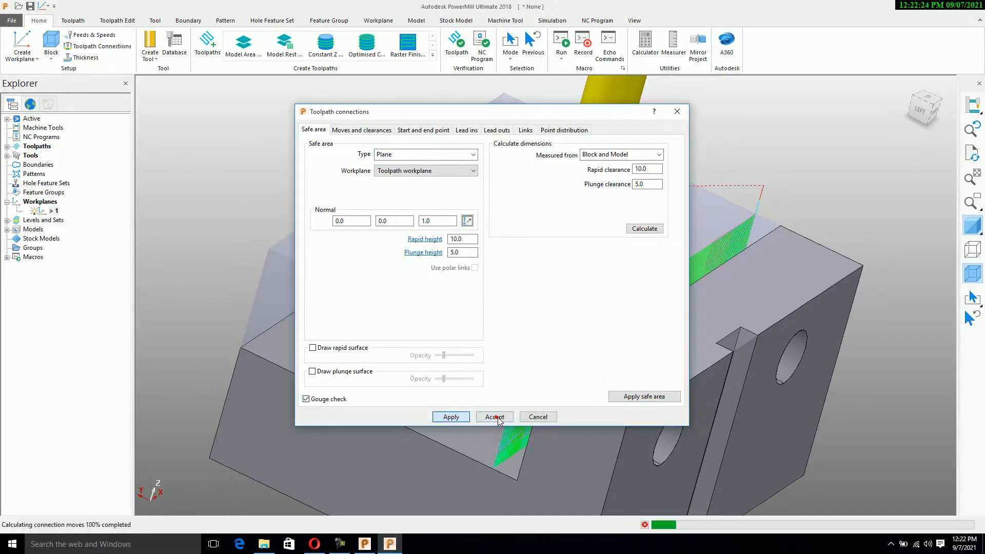
{"action": "left_click", "coordinate": [495, 417]}
{"action": "mouse_move", "coordinate": [518, 393]}
{"action": "middle_mouse_down"}
{"action": "mouse_move", "coordinate": [656, 358]}
{"action": "mouse_move", "coordinate": [772, 431]}
{"action": "mouse_move", "coordinate": [381, 343]}
{"action": "mouse_move", "coordinate": [615, 443]}
{"action": "mouse_move", "coordinate": [732, 414]}
{"action": "mouse_move", "coordinate": [238, 245]}
{"action": "middle_mouse_up"}
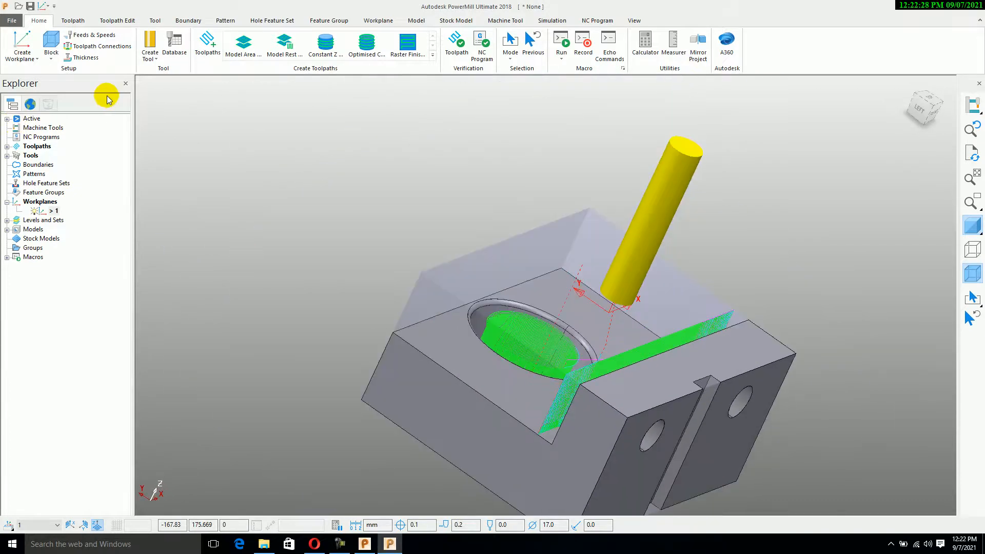
Set the toolpath's spindle speed to 2500 rpm in the feeds and speeds, apply it and close the settings
{"action": "left_click", "coordinate": [91, 35]}
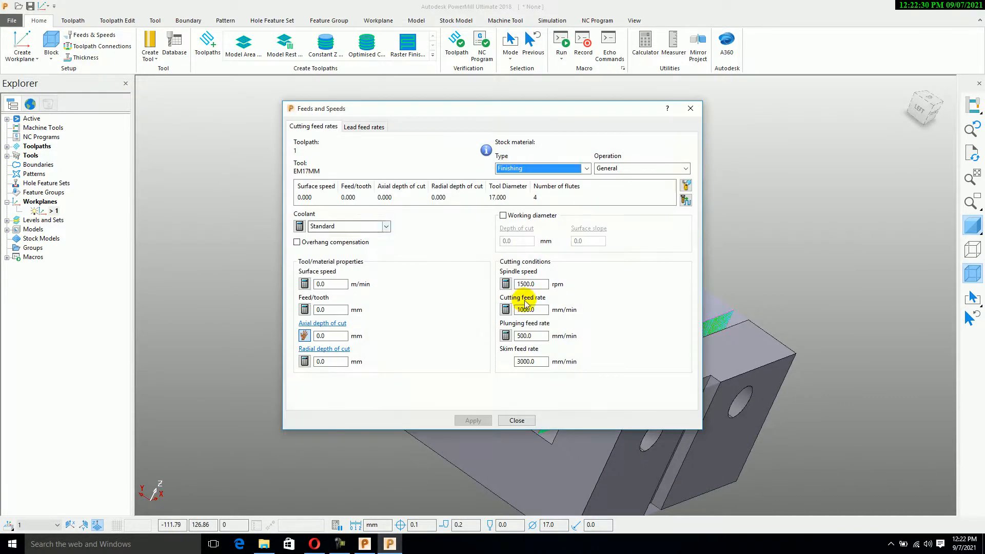
{"action": "double_click", "coordinate": [541, 286]}
{"action": "type", "text": "250"}
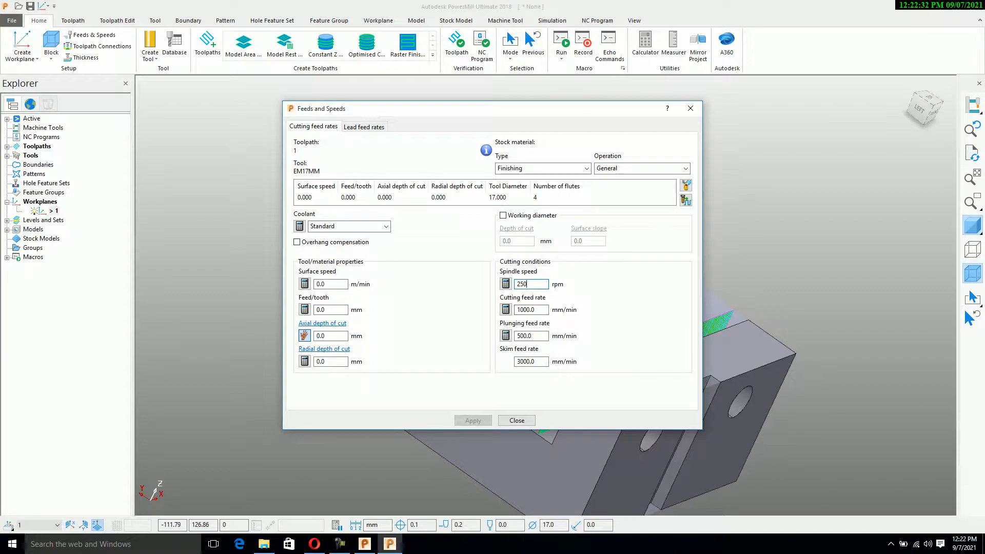
{"action": "type", "text": "0"}
{"action": "key", "text": "Return"}
{"action": "left_click", "coordinate": [473, 420]}
{"action": "left_click", "coordinate": [516, 420]}
Create an individual NC program from toolpath 1, write it out, and dismiss the resulting windows
{"action": "left_click", "coordinate": [7, 147]}
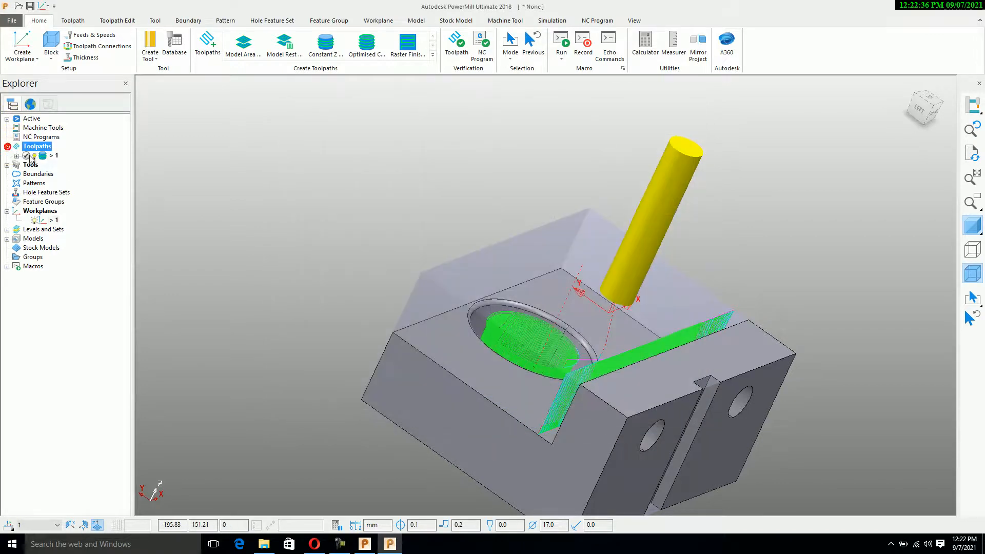
{"action": "right_click", "coordinate": [32, 155]}
{"action": "left_click", "coordinate": [121, 379]}
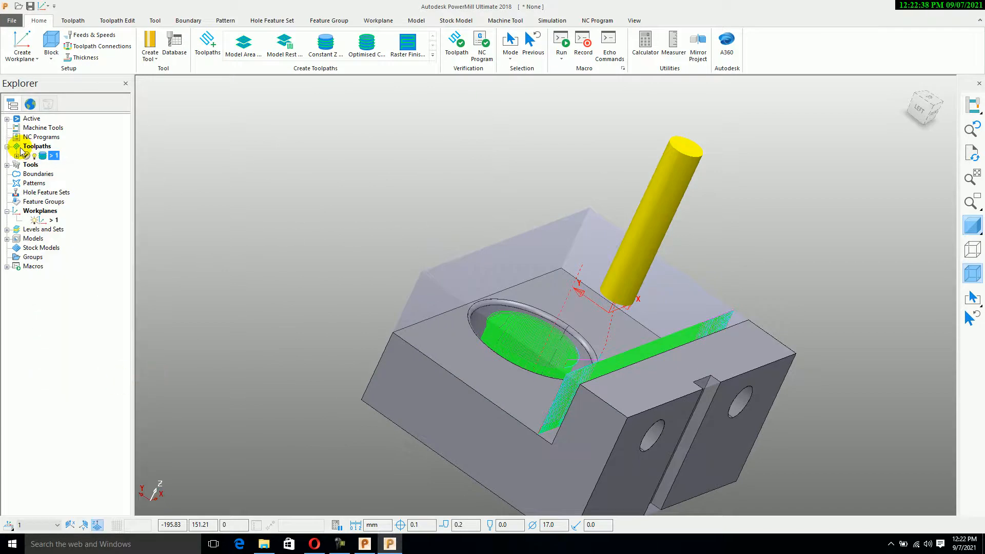
{"action": "left_click", "coordinate": [7, 137]}
{"action": "right_click", "coordinate": [47, 147]}
{"action": "left_click", "coordinate": [82, 187]}
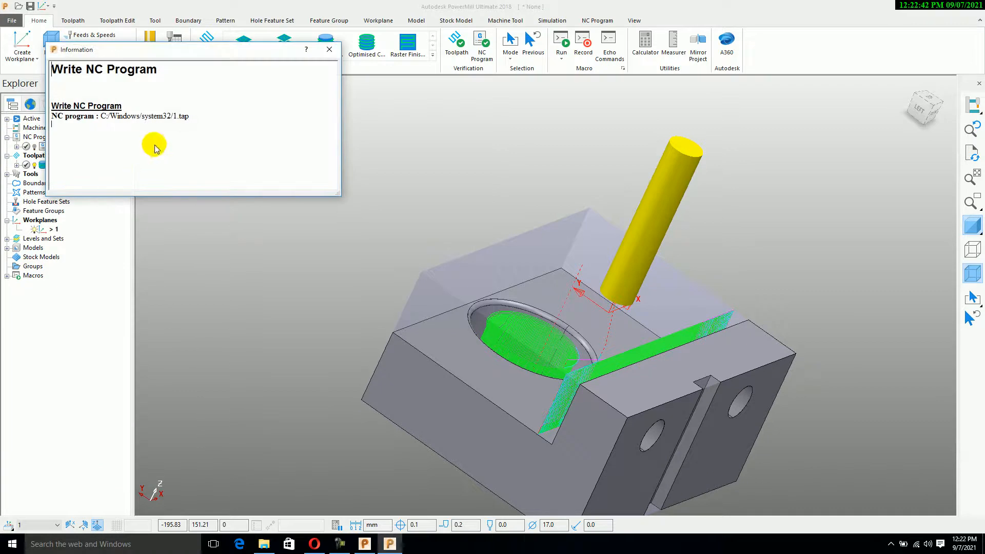
{"action": "left_click", "coordinate": [294, 194]}
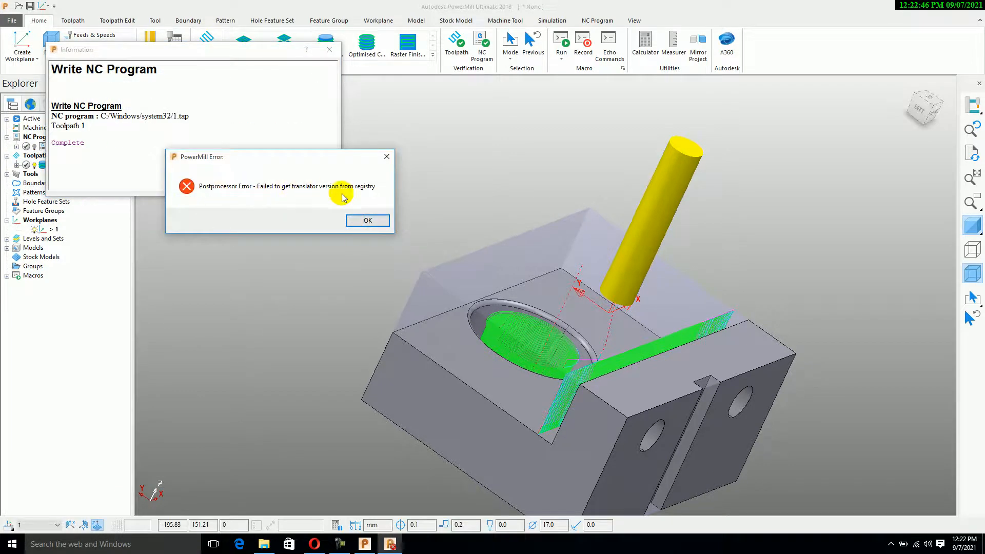
{"action": "left_click", "coordinate": [363, 220]}
{"action": "left_click", "coordinate": [329, 49]}
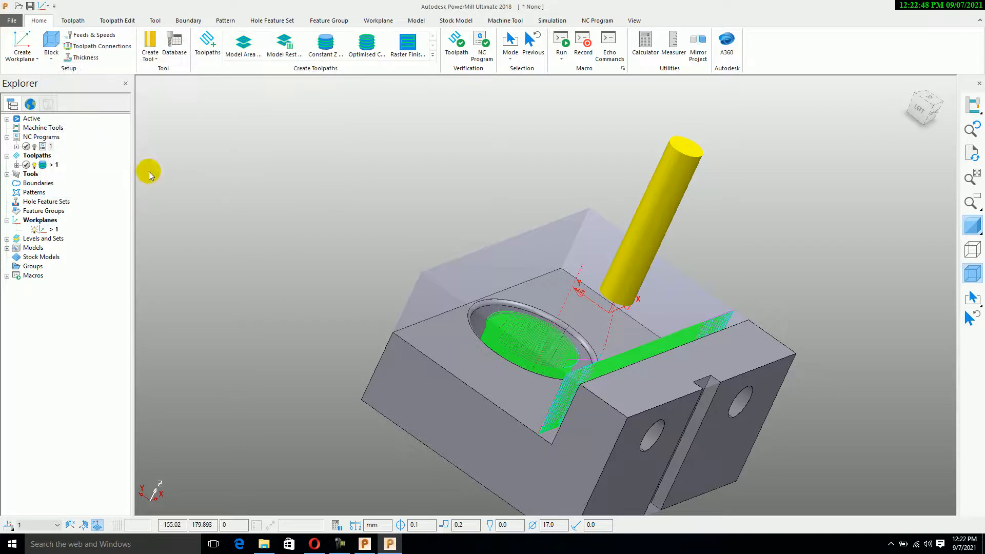
Save the project to the Desktop under the name 1
{"action": "left_click", "coordinate": [30, 6]}
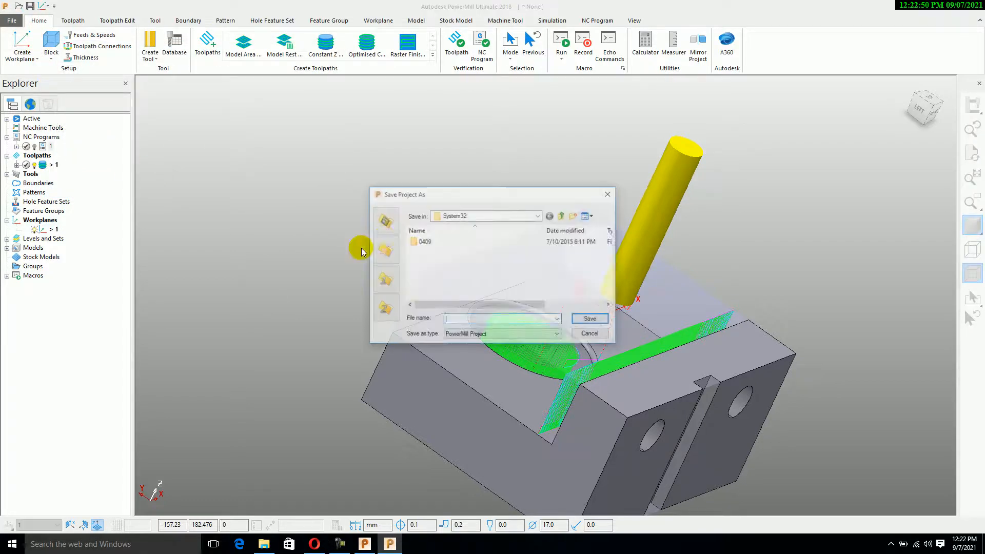
{"action": "left_click", "coordinate": [479, 215]}
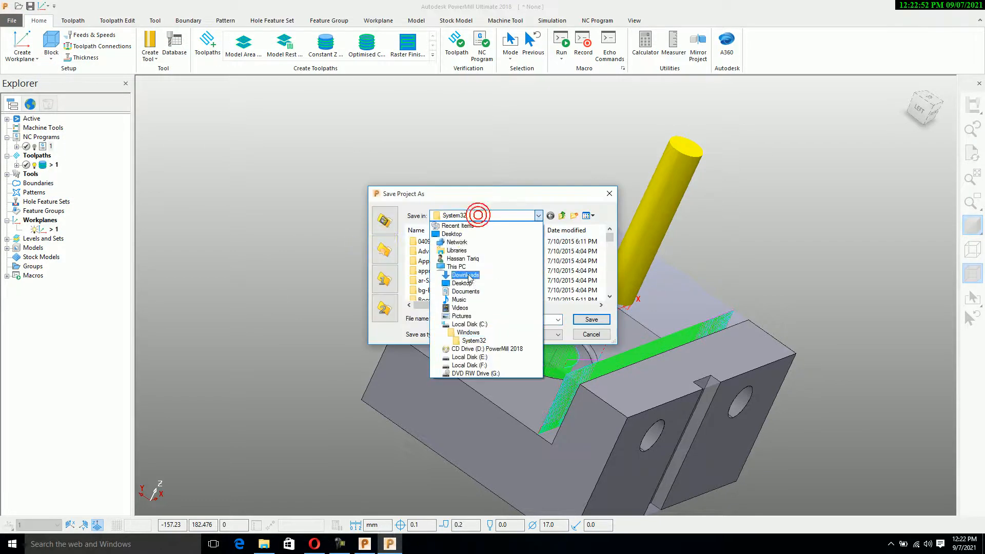
{"action": "left_click", "coordinate": [466, 236]}
{"action": "left_click", "coordinate": [465, 319]}
{"action": "type", "text": "1"}
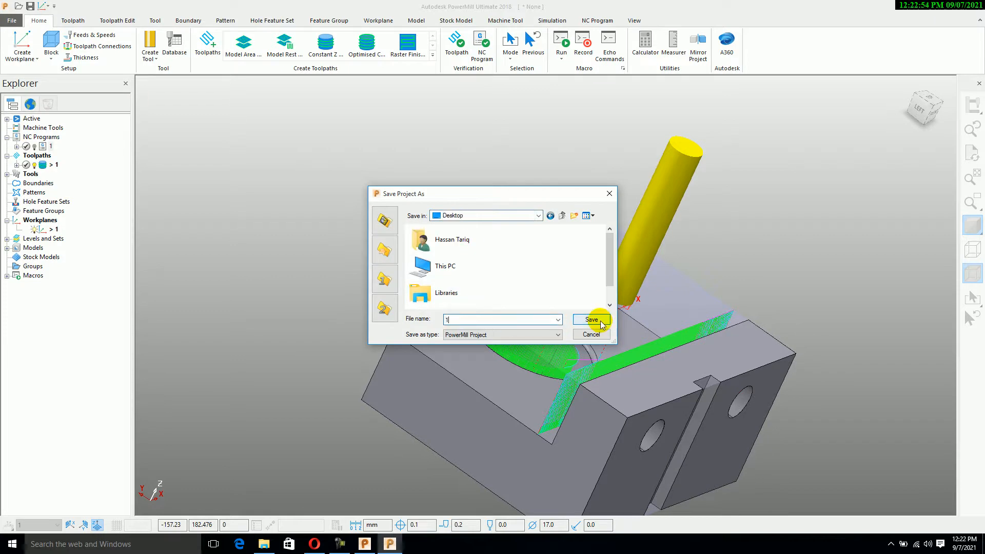
{"action": "left_click", "coordinate": [592, 320]}
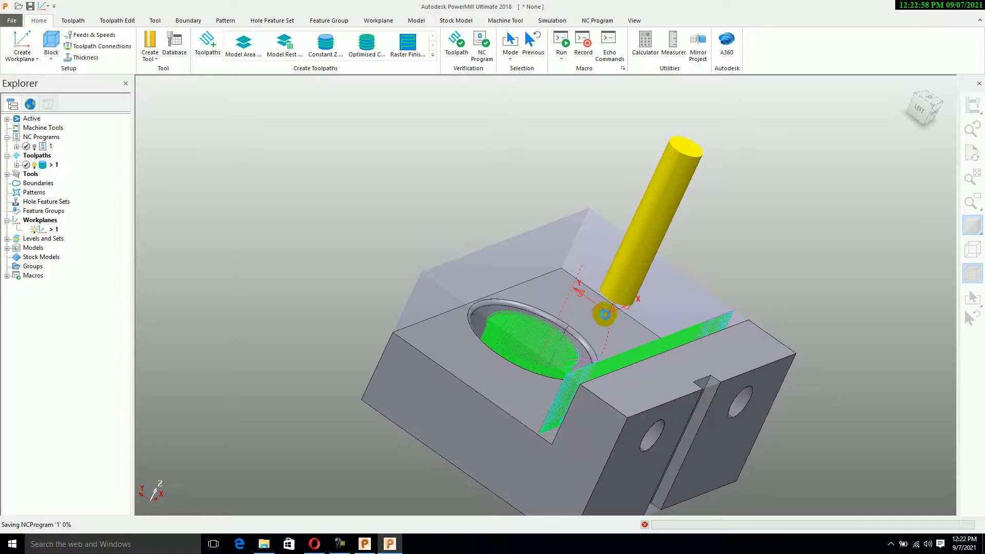
Close the open PowerMill sessions and the file explorer window, and refresh the desktop
{"action": "right_click", "coordinate": [378, 541]}
{"action": "left_click", "coordinate": [379, 541]}
{"action": "mouse_move", "coordinate": [384, 548]}
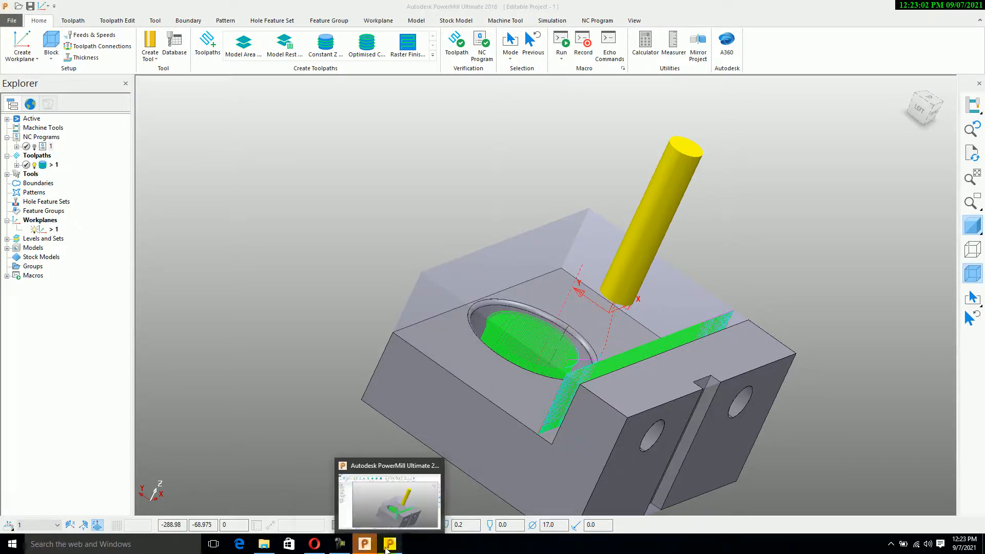
{"action": "left_click", "coordinate": [976, 6]}
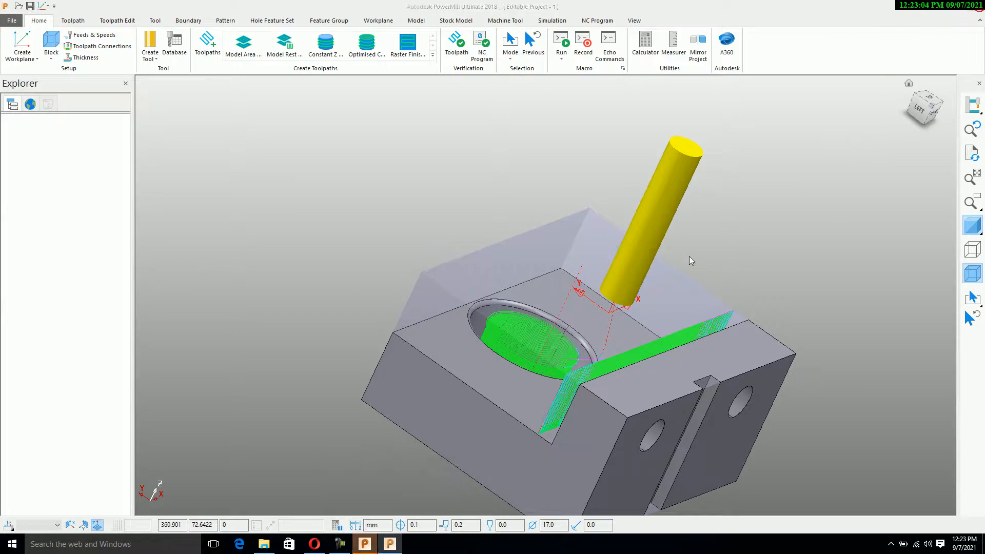
{"action": "left_click", "coordinate": [545, 291]}
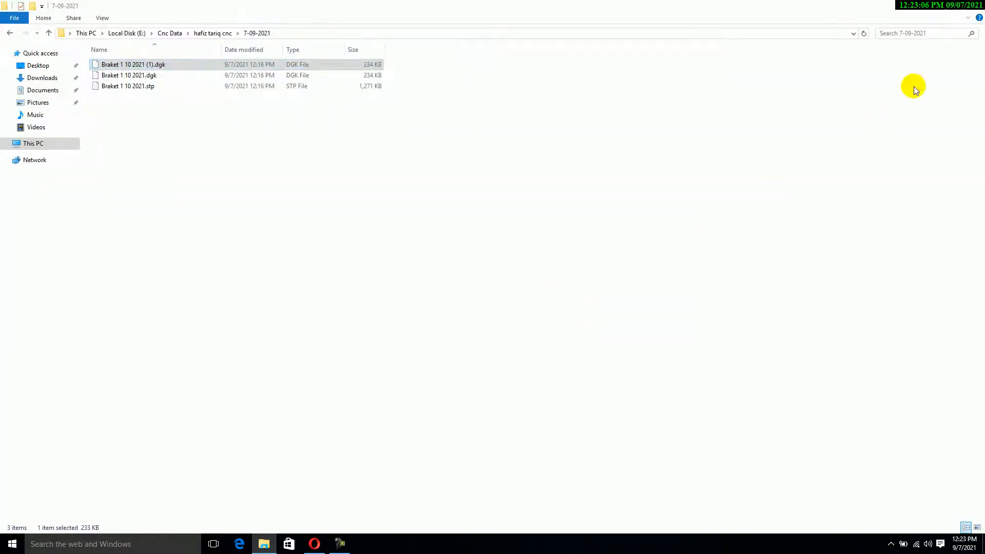
{"action": "left_click", "coordinate": [975, 5]}
{"action": "right_click", "coordinate": [662, 184]}
{"action": "left_click", "coordinate": [689, 211]}
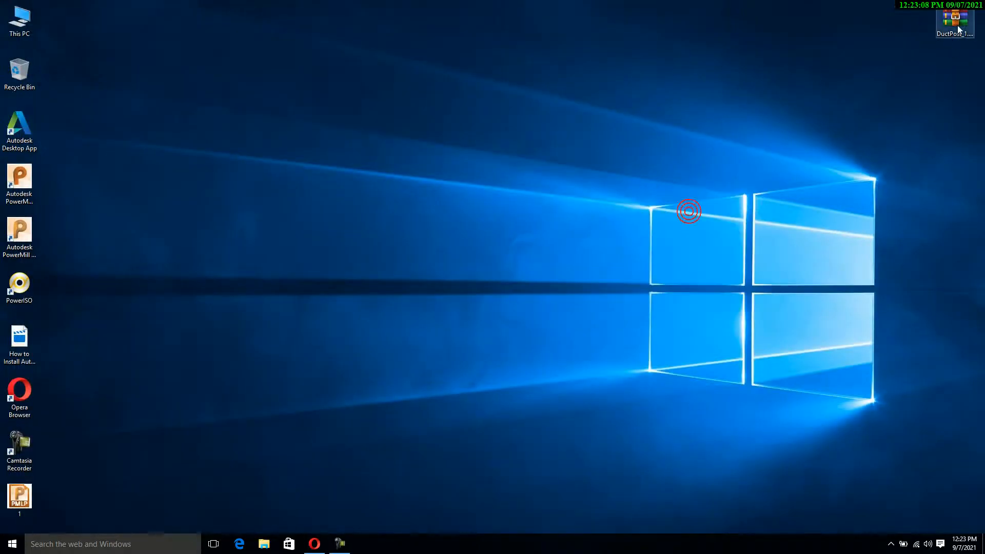
Open the DuctPost_1.6.10_CR_Full.rar archive from the desktop and launch the DuctPost installer inside it
{"action": "left_click_drag", "start_coordinate": [411, 224], "coordinate": [413, 230]}
{"action": "right_click", "coordinate": [391, 278]}
{"action": "left_click", "coordinate": [412, 307]}
{"action": "right_click", "coordinate": [412, 232]}
{"action": "left_click", "coordinate": [422, 235]}
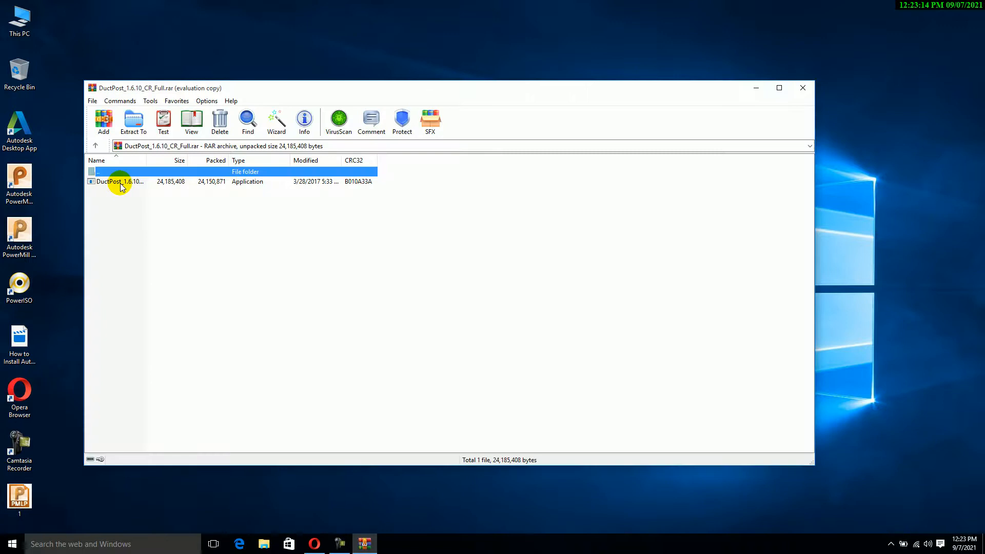
{"action": "double_click", "coordinate": [119, 181]}
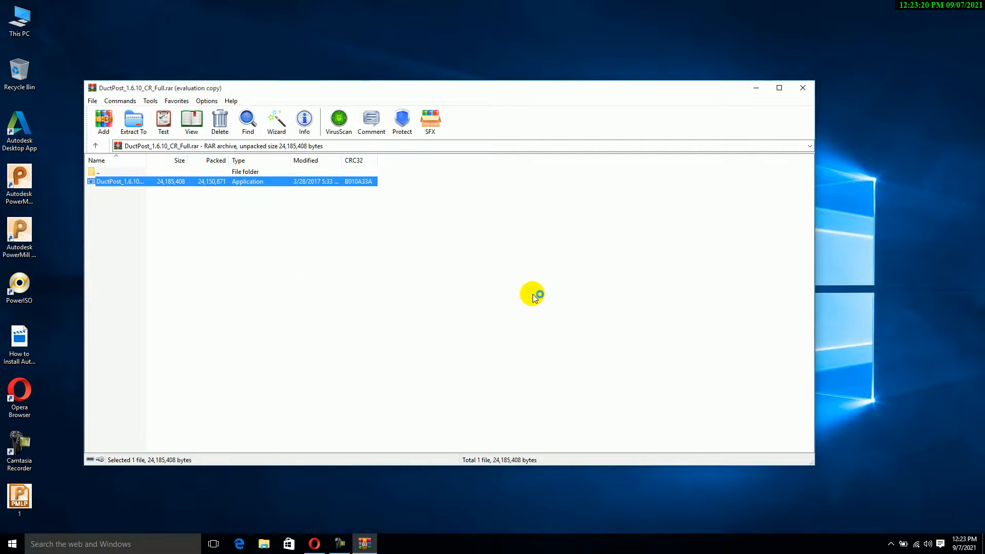
Accept the licence agreement, install DuctPost 1.6.10 CR (Full) with the default settings, and close the finished installer
{"action": "left_click", "coordinate": [433, 331]}
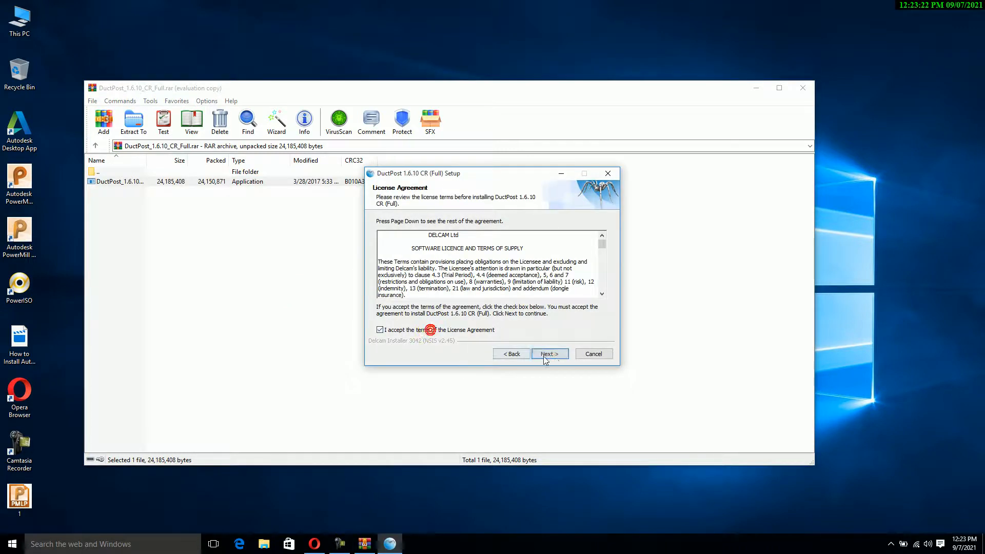
{"action": "left_click", "coordinate": [546, 354]}
{"action": "left_click", "coordinate": [547, 353]}
{"action": "left_click", "coordinate": [545, 353]}
{"action": "left_click", "coordinate": [549, 353]}
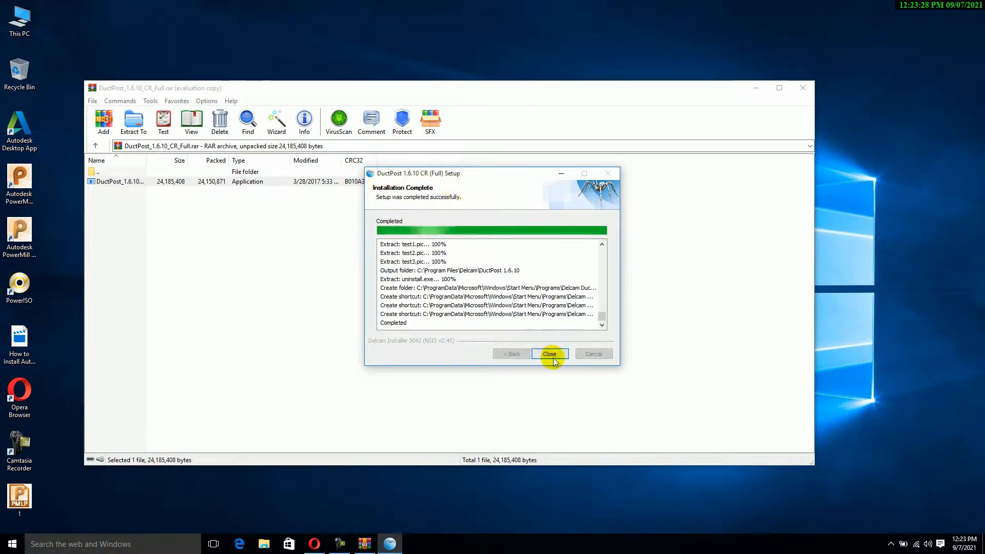
{"action": "left_click", "coordinate": [549, 354]}
Close the archive window, refresh the desktop and launch Autodesk PowerMill Ultimate 2018
{"action": "left_click", "coordinate": [801, 89]}
{"action": "right_click", "coordinate": [353, 237]}
{"action": "left_click", "coordinate": [371, 269]}
{"action": "double_click", "coordinate": [38, 242]}
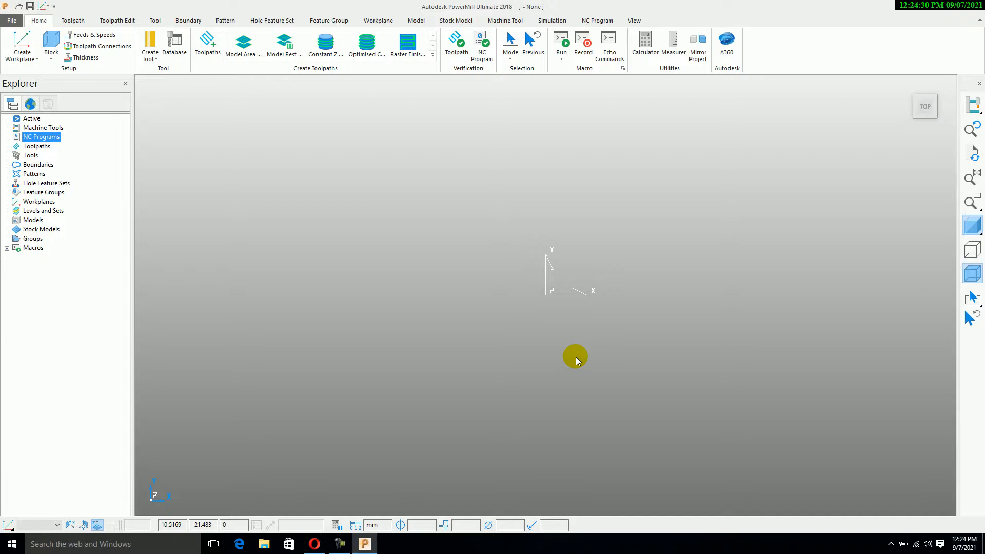
In the NC program preferences, create a Desktop folder named NC and select it as the output project path
{"action": "right_click", "coordinate": [42, 136]}
{"action": "left_click", "coordinate": [77, 334]}
{"action": "left_click", "coordinate": [609, 208]}
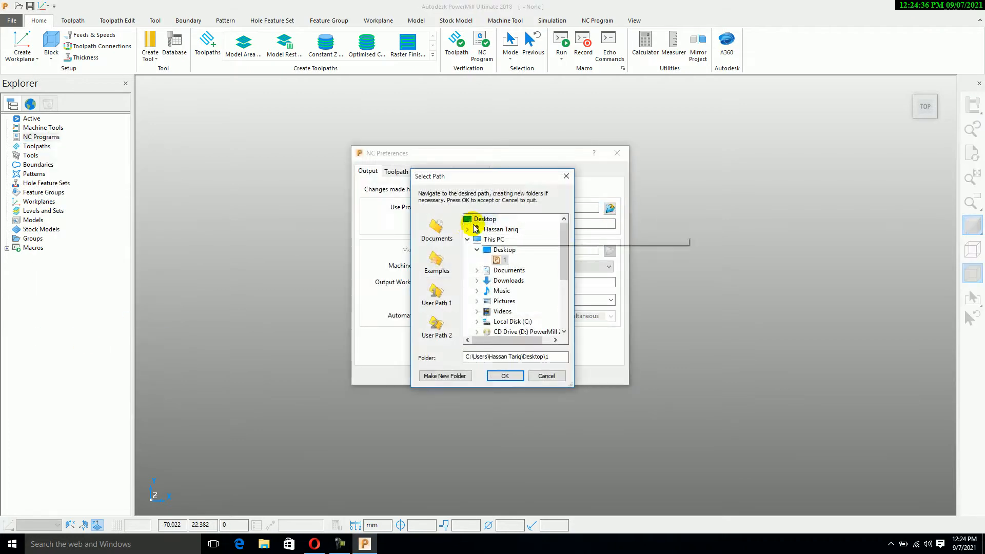
{"action": "left_click", "coordinate": [445, 376]}
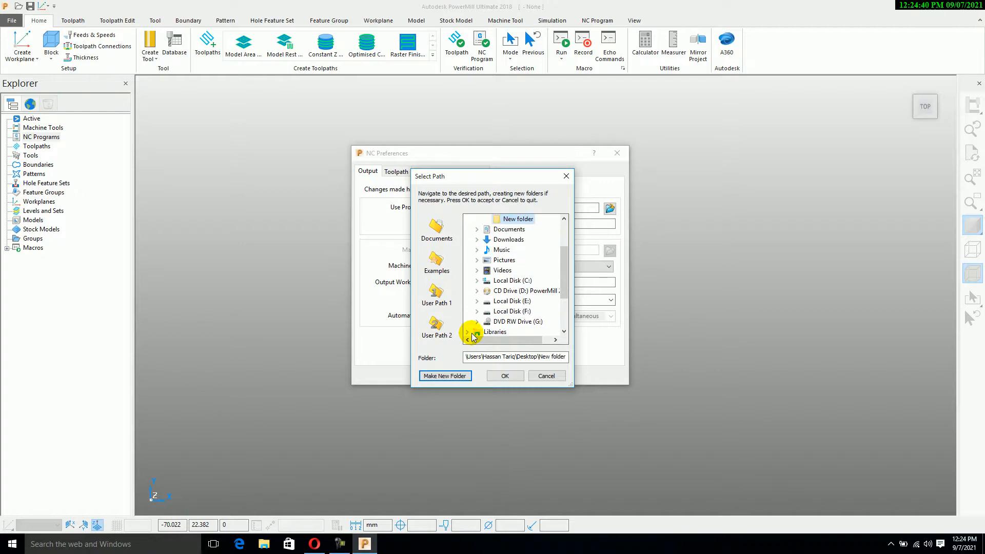
{"action": "scroll", "coordinate": [552, 308], "scroll_direction": "down", "scroll_amount": 2}
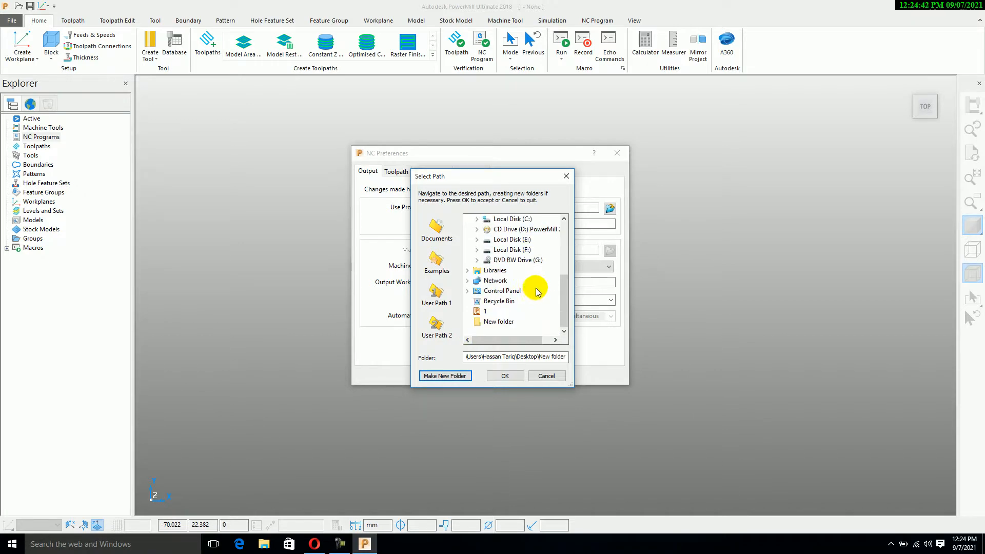
{"action": "scroll", "coordinate": [519, 316], "scroll_direction": "up", "scroll_amount": 4}
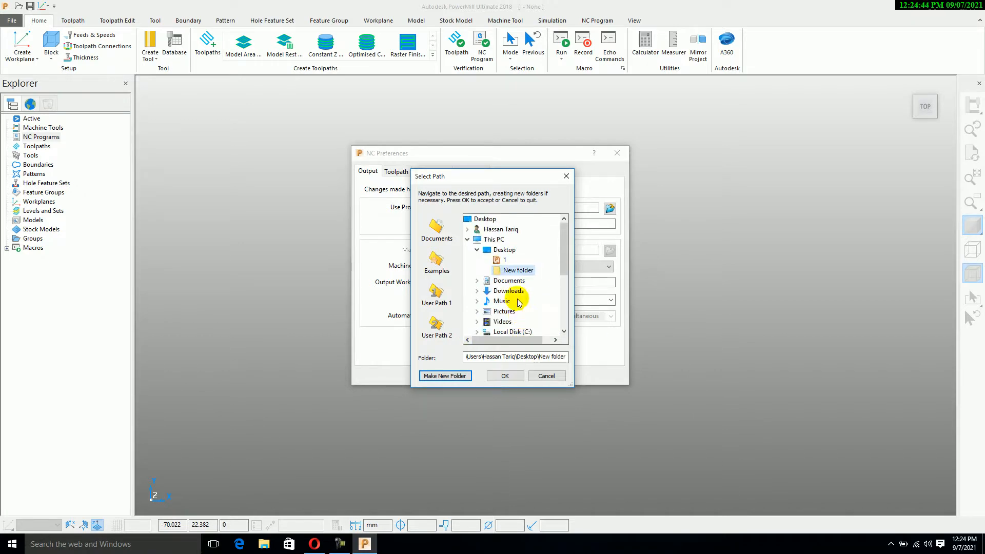
{"action": "left_click", "coordinate": [519, 270]}
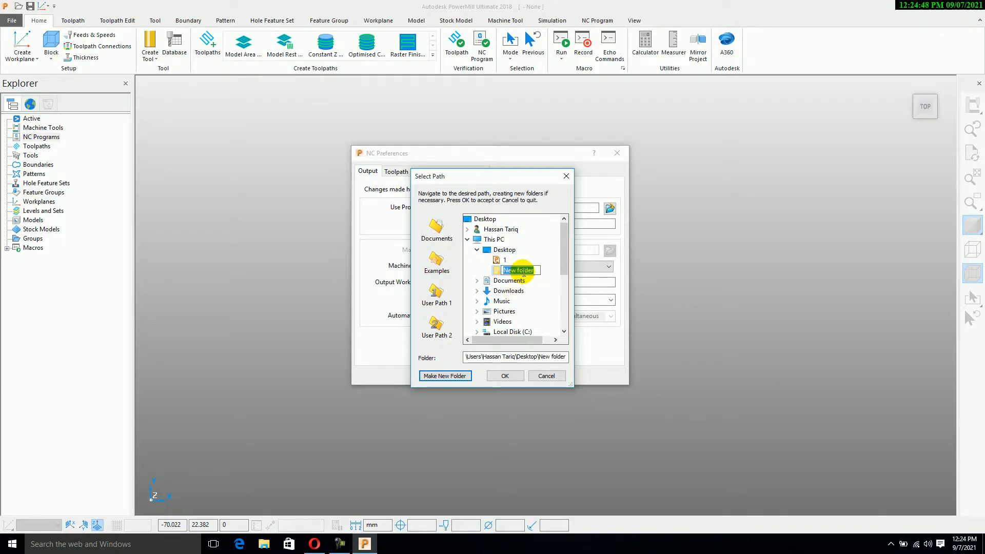
{"action": "key", "text": "Return"}
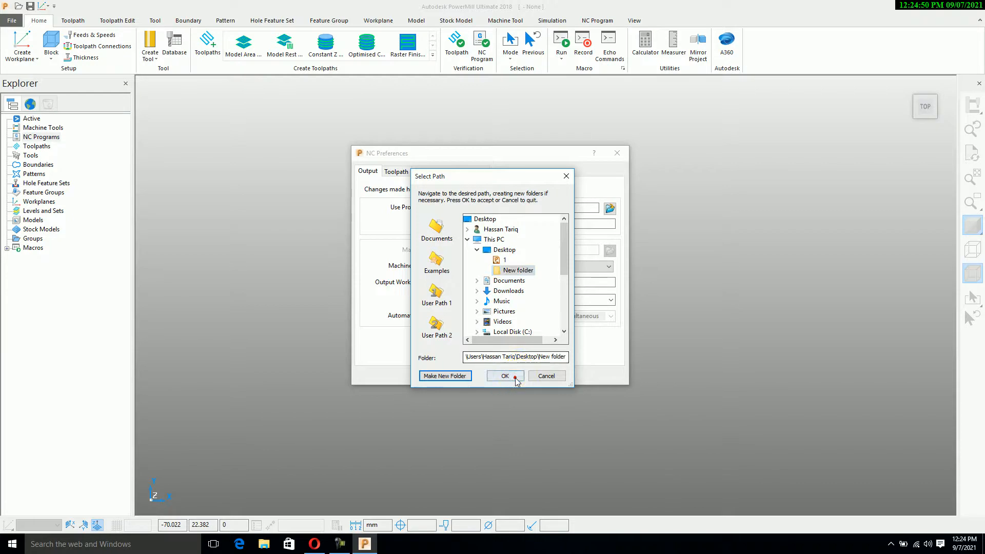
{"action": "left_click", "coordinate": [505, 376]}
{"action": "left_click", "coordinate": [610, 250]}
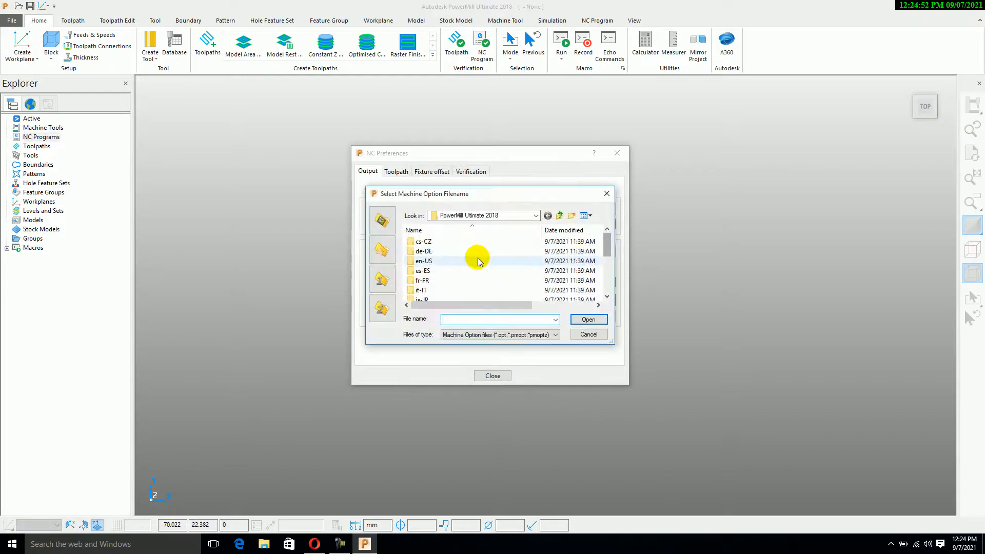
{"action": "left_click", "coordinate": [495, 218]}
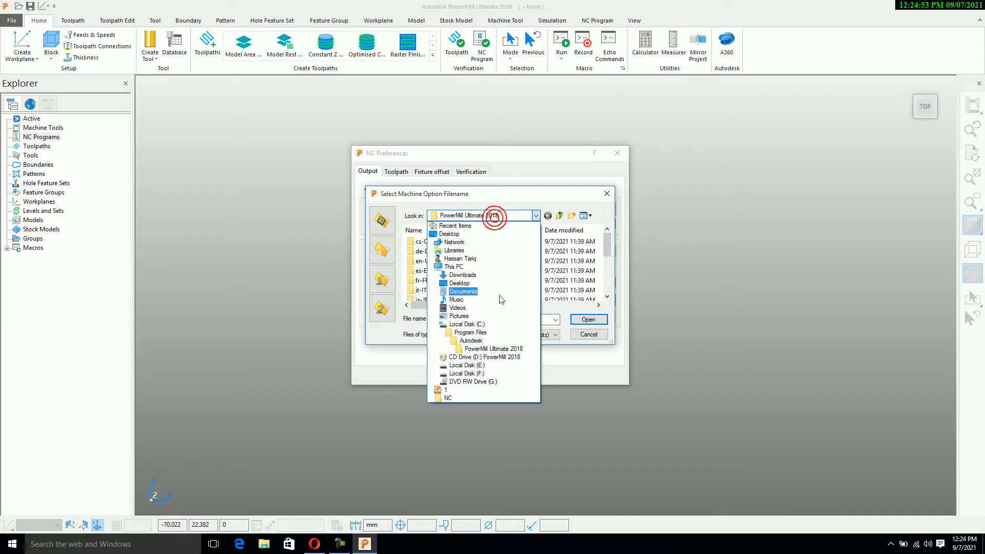
{"action": "left_click", "coordinate": [499, 327]}
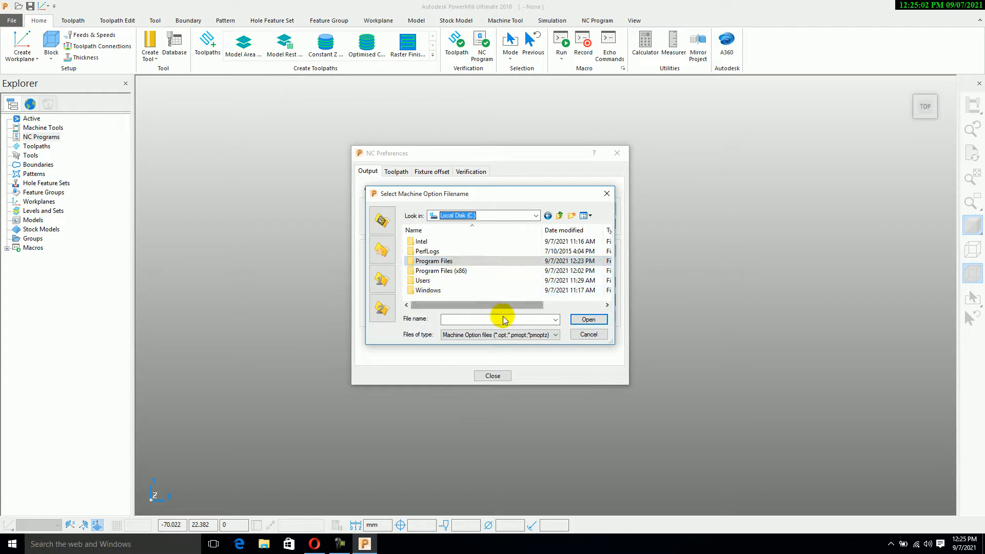
{"action": "left_click", "coordinate": [446, 297]}
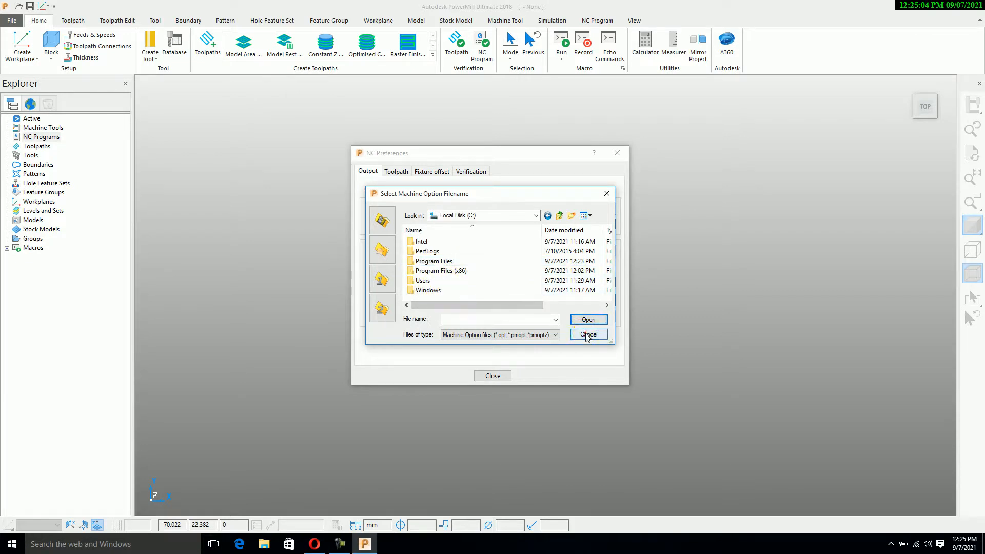
{"action": "left_click", "coordinate": [588, 335]}
Browse for the machine option file in the Pc Software folder on Local Disk (F:) and list all file types
{"action": "left_click", "coordinate": [607, 250]}
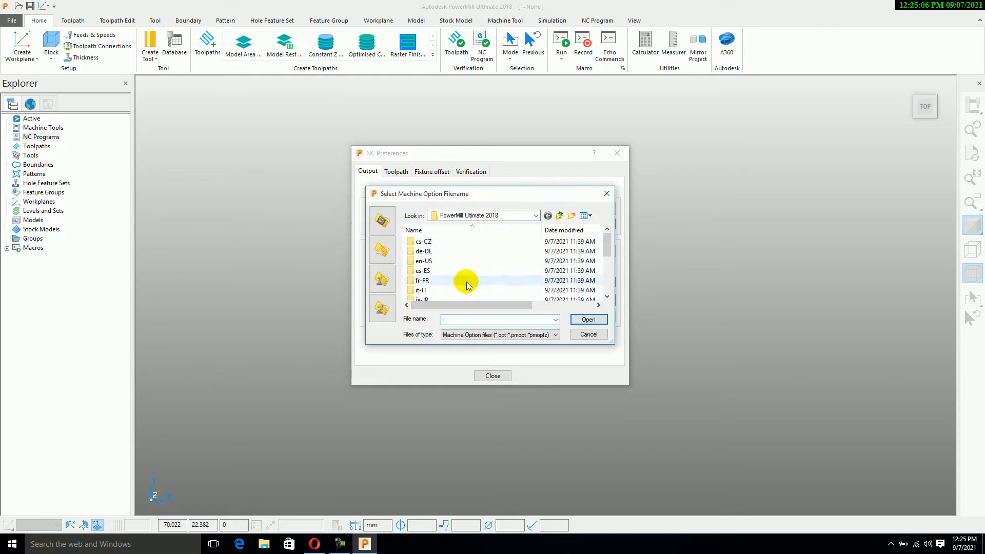
{"action": "left_click", "coordinate": [512, 215]}
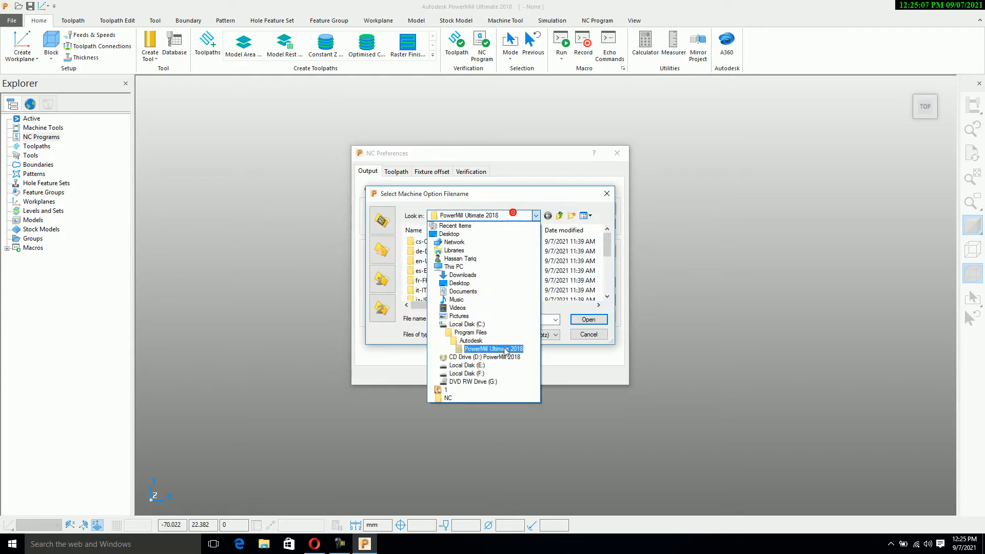
{"action": "left_click", "coordinate": [500, 376]}
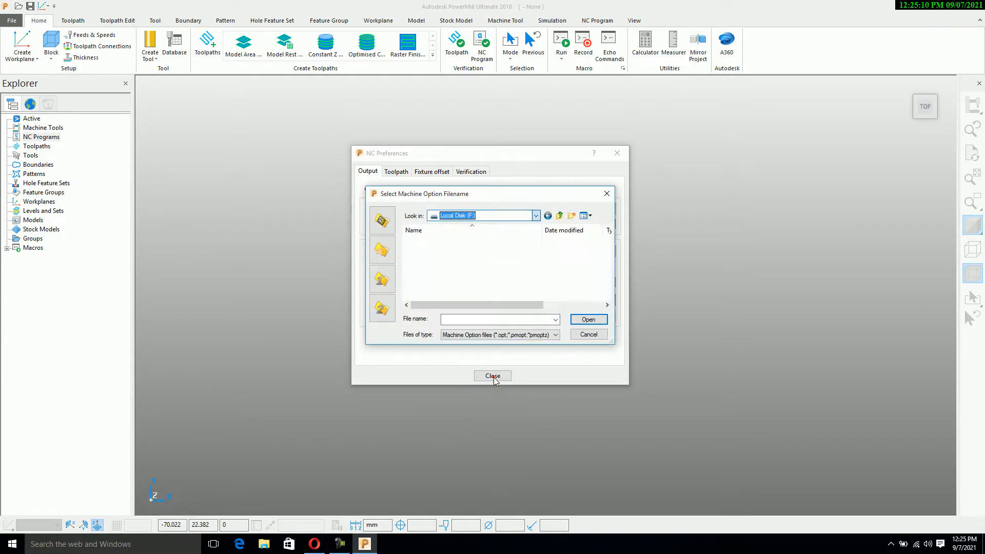
{"action": "scroll", "coordinate": [451, 283], "scroll_direction": "down", "scroll_amount": 2}
{"action": "scroll", "coordinate": [453, 284], "scroll_direction": "up", "scroll_amount": 2}
{"action": "double_click", "coordinate": [454, 285]}
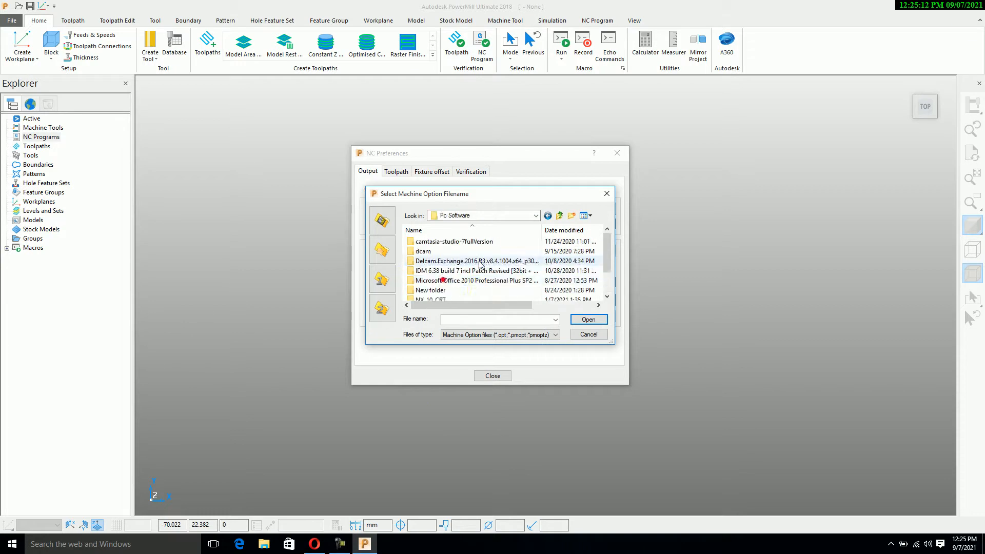
{"action": "scroll", "coordinate": [436, 267], "scroll_direction": "down", "scroll_amount": 3}
{"action": "left_click", "coordinate": [490, 334]}
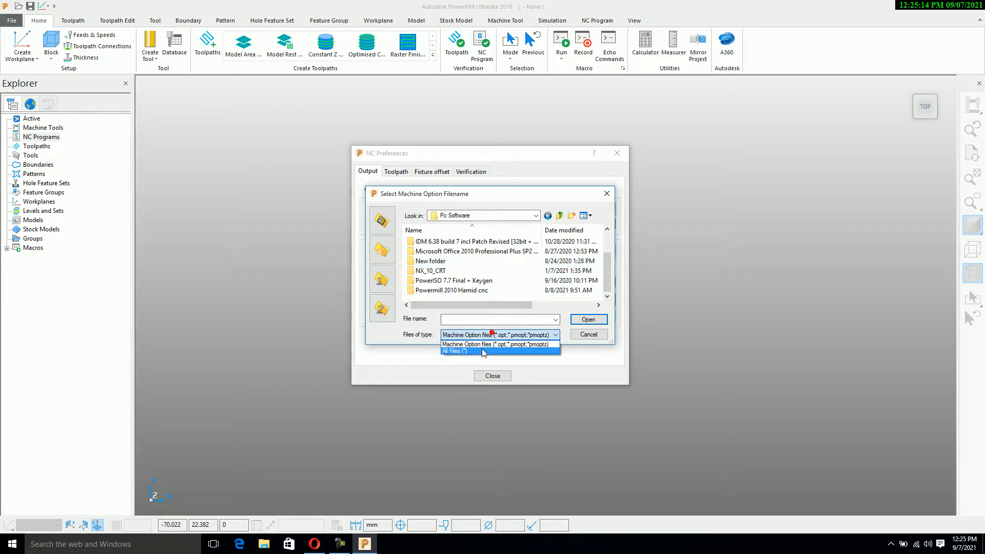
{"action": "left_click", "coordinate": [480, 345]}
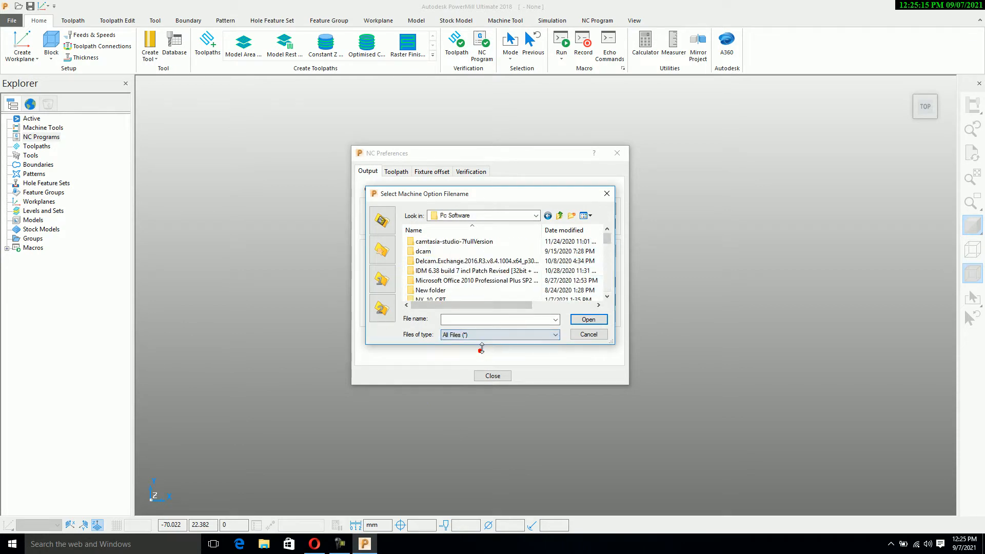
Choose fanucom.opt from the dcam\config\ductpost folder as the machine option file and close the NC preferences
{"action": "double_click", "coordinate": [431, 252]}
{"action": "double_click", "coordinate": [431, 242]}
{"action": "left_click", "coordinate": [467, 319]}
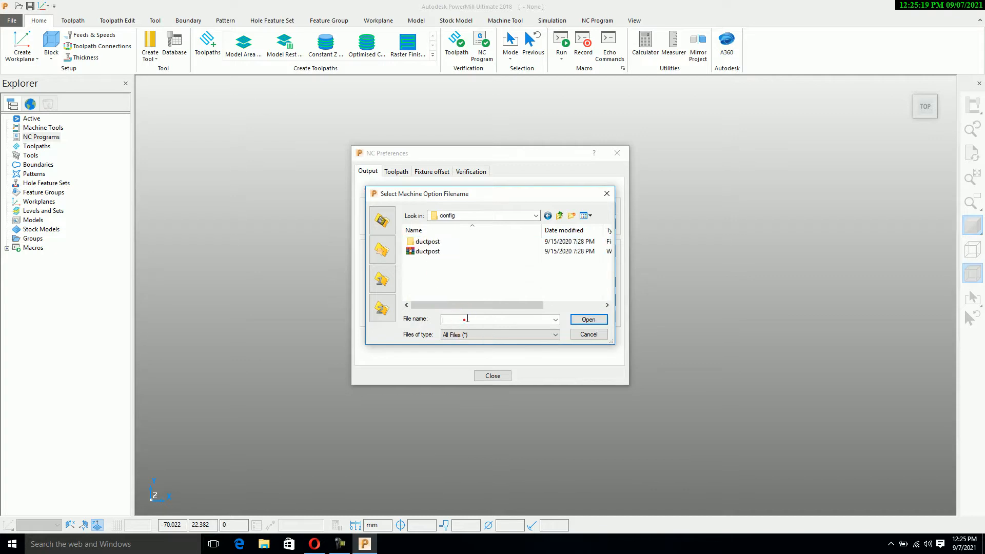
{"action": "double_click", "coordinate": [428, 242]}
{"action": "left_click", "coordinate": [465, 320]}
{"action": "type", "text": "FA"}
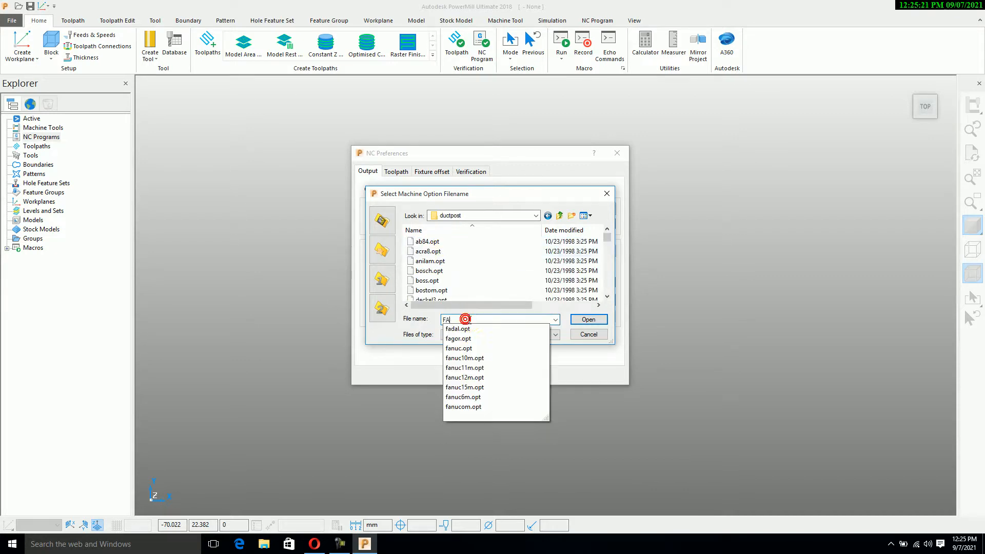
{"action": "left_click", "coordinate": [464, 407]}
{"action": "left_click", "coordinate": [577, 319]}
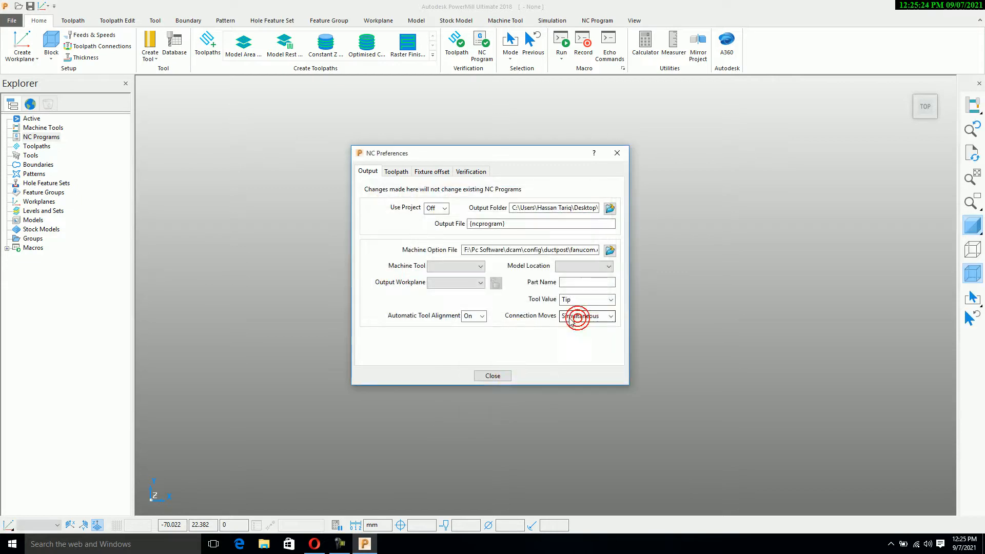
{"action": "left_click", "coordinate": [494, 377]}
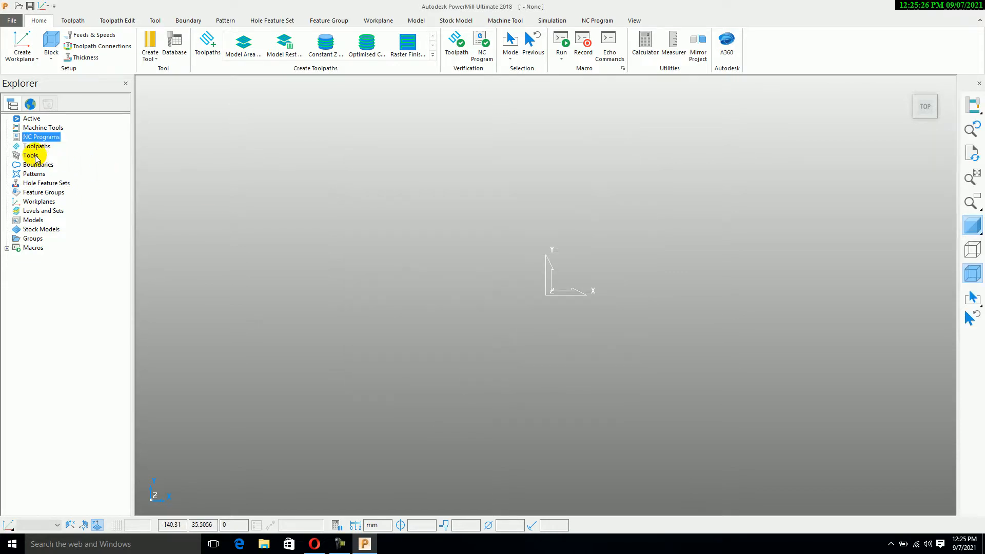
Open the PowerMill project named 1 from the Desktop
{"action": "left_click", "coordinate": [445, 228]}
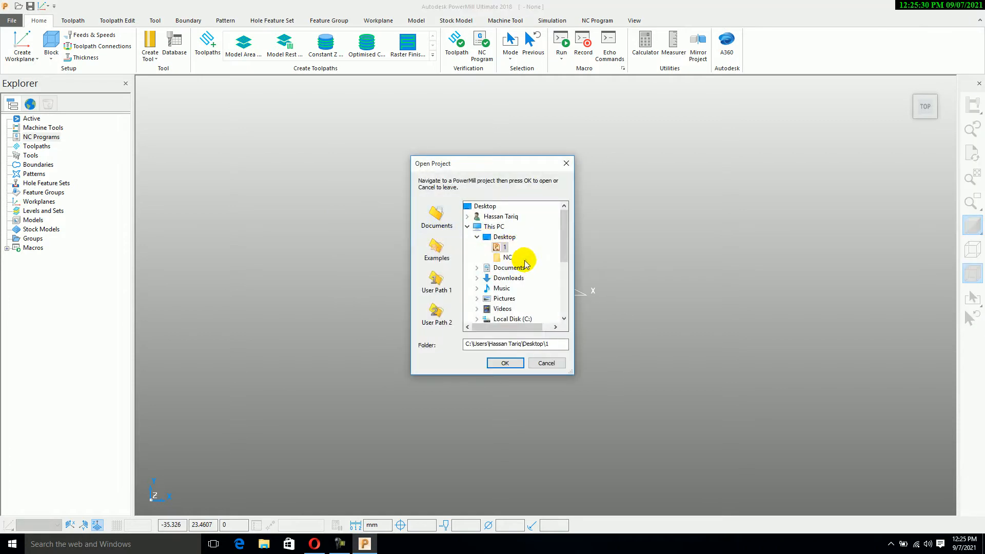
{"action": "left_click", "coordinate": [499, 248]}
{"action": "left_click", "coordinate": [510, 365]}
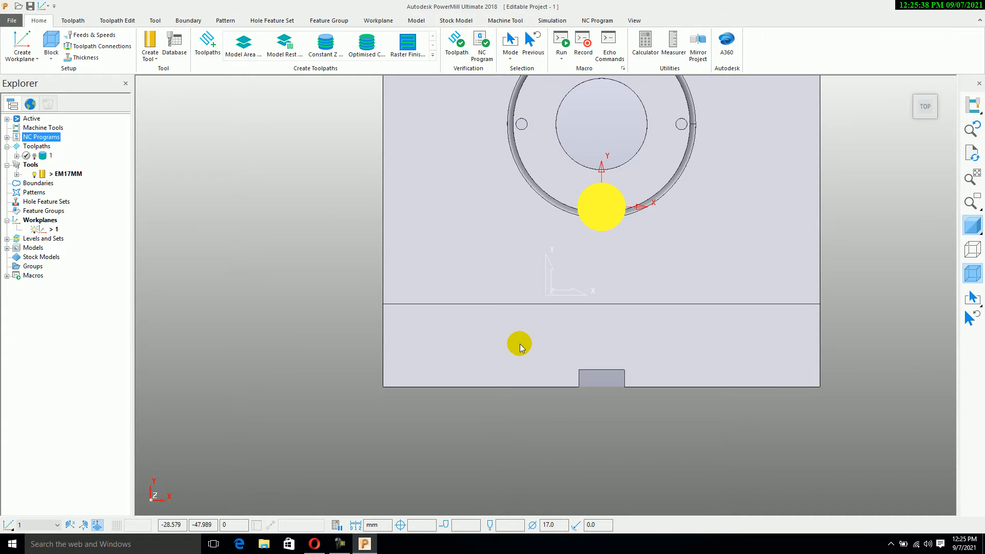
Activate toolpath 1 of the opened project
{"action": "middle_click_drag", "start_coordinate": [493, 335], "coordinate": [172, 249]}
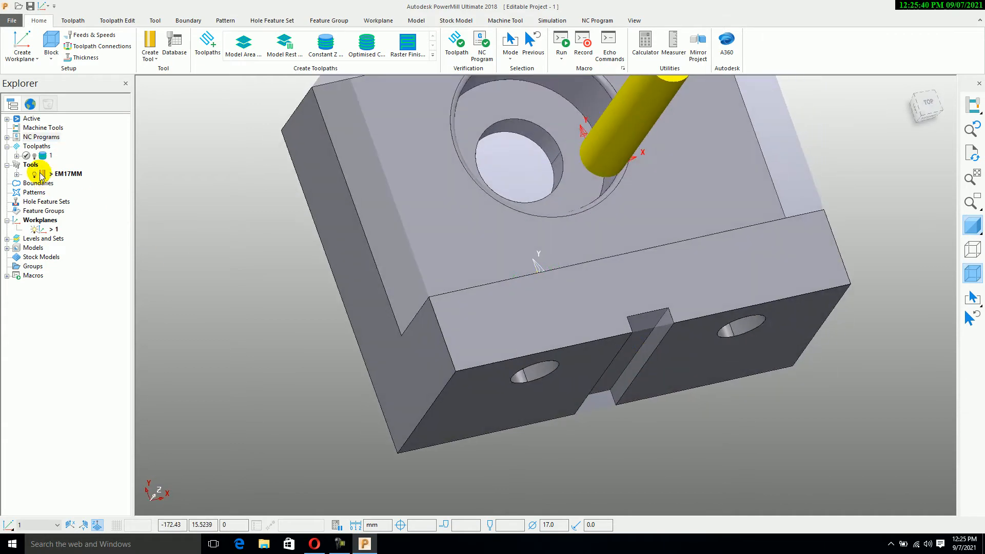
{"action": "right_click", "coordinate": [42, 156]}
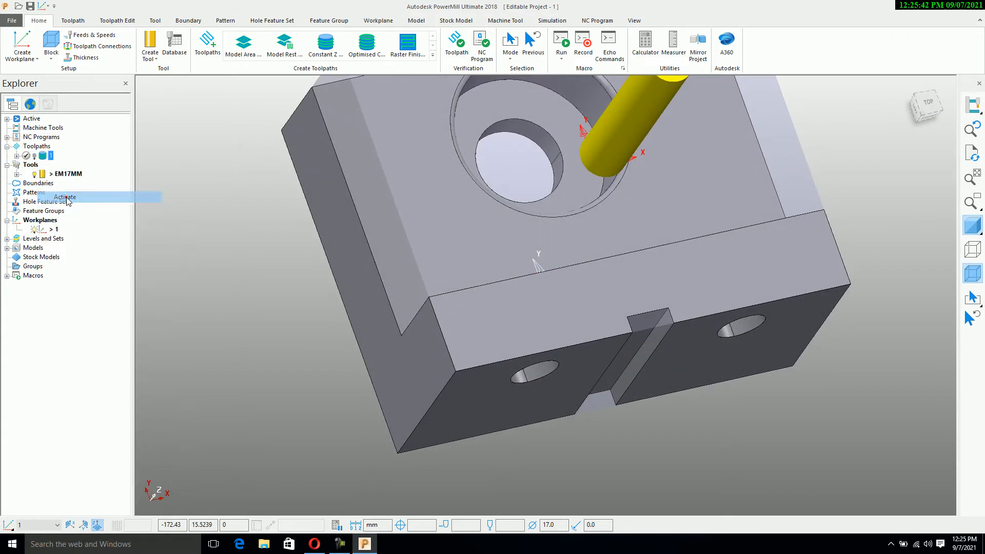
{"action": "left_click", "coordinate": [66, 198]}
Try to write NC program 1 with its existing output settings and dismiss the message windows
{"action": "left_click", "coordinate": [7, 137]}
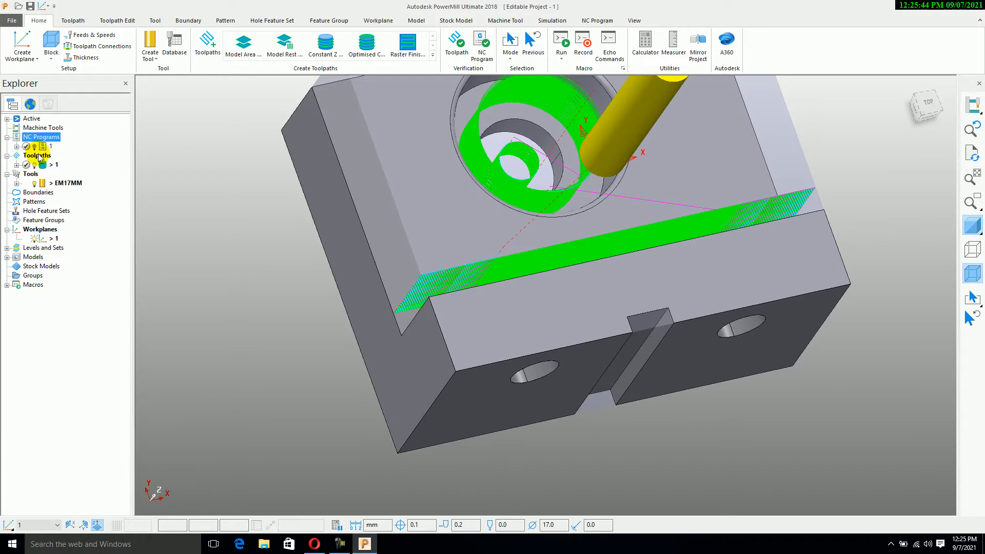
{"action": "right_click", "coordinate": [48, 148]}
{"action": "left_click", "coordinate": [78, 186]}
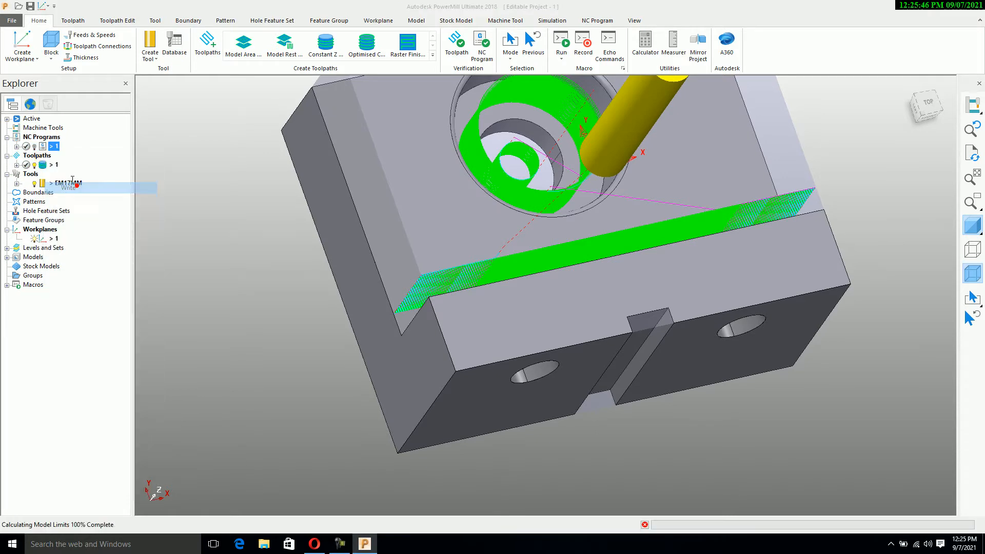
{"action": "left_click", "coordinate": [208, 229]}
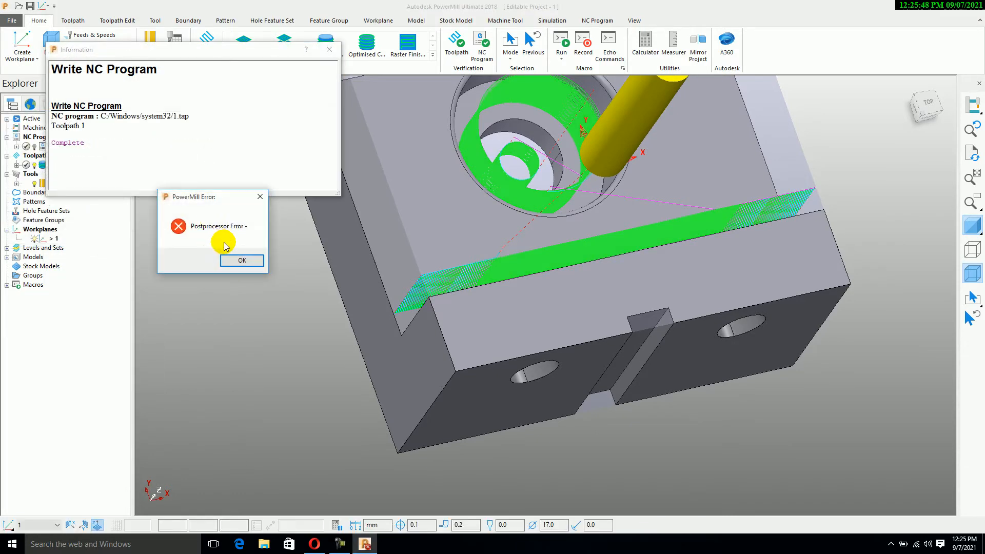
{"action": "left_click", "coordinate": [237, 261]}
{"action": "left_click", "coordinate": [330, 50]}
In the settings of NC program 1, set the output file to 1.tap in the Desktop NC folder
{"action": "right_click", "coordinate": [49, 147]}
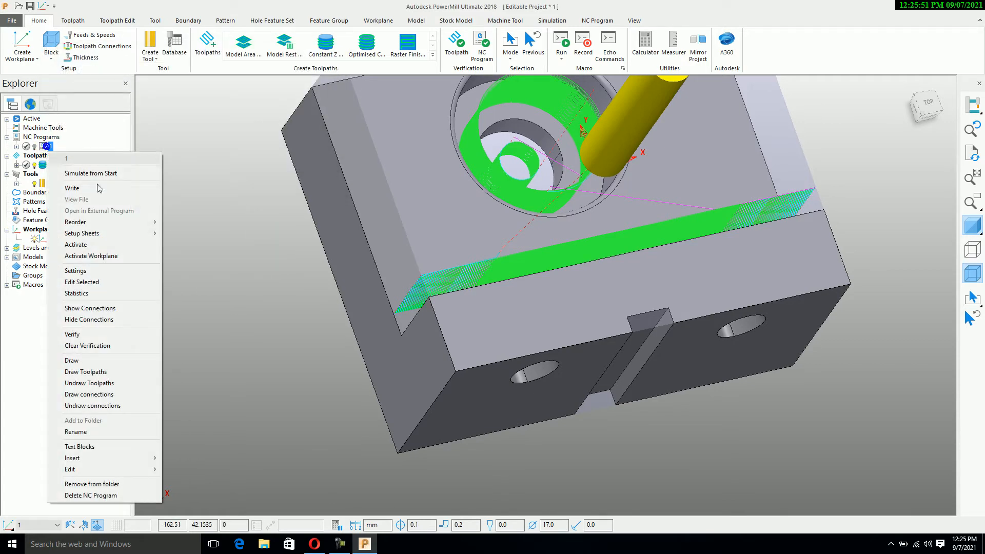
{"action": "left_click", "coordinate": [105, 272]}
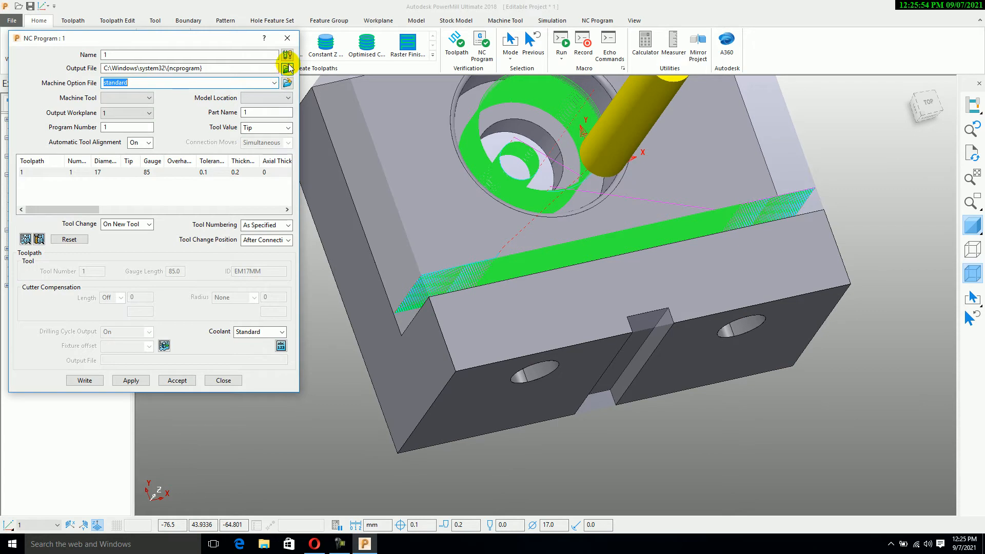
{"action": "left_click", "coordinate": [287, 68]}
{"action": "left_click", "coordinate": [137, 168]}
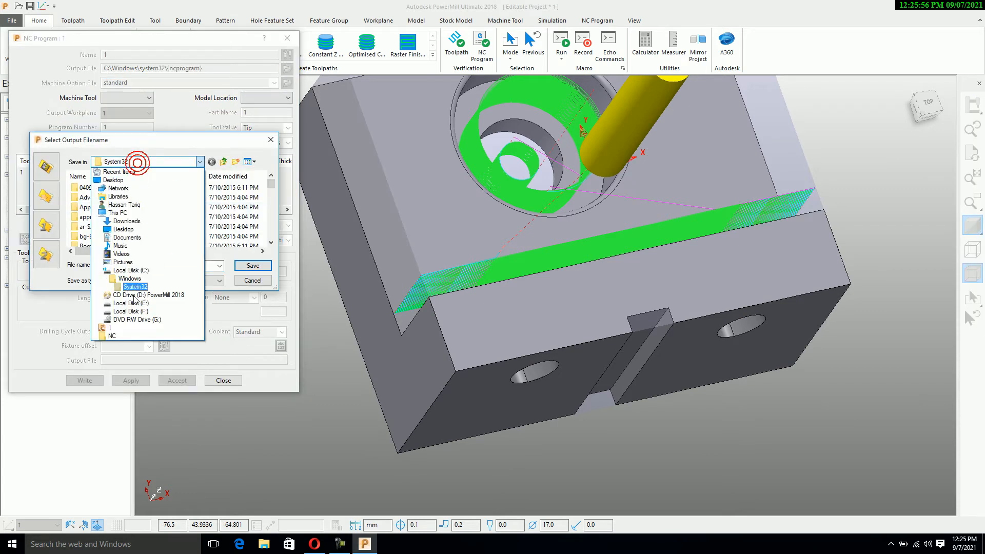
{"action": "left_click", "coordinate": [121, 334]}
{"action": "left_click", "coordinate": [181, 264]}
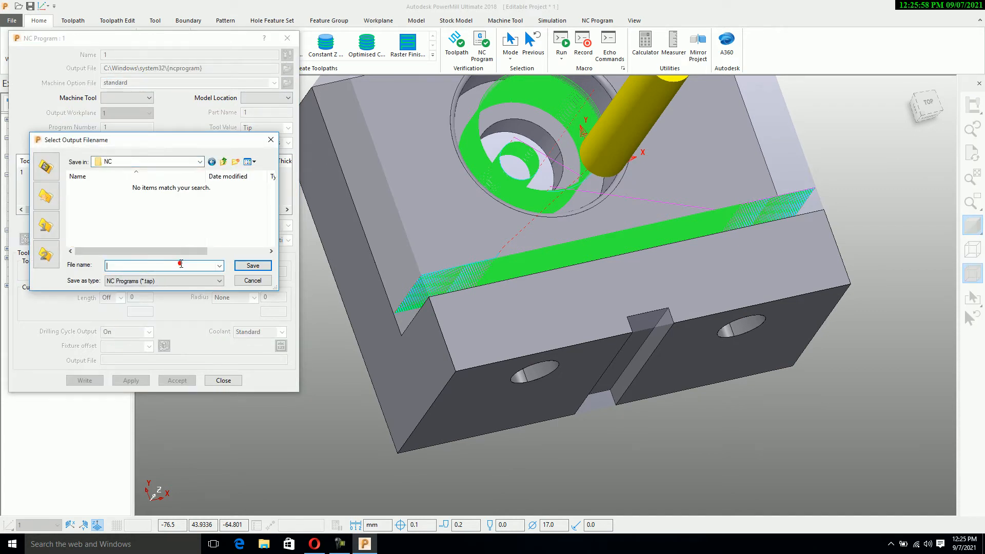
{"action": "key", "text": "Return"}
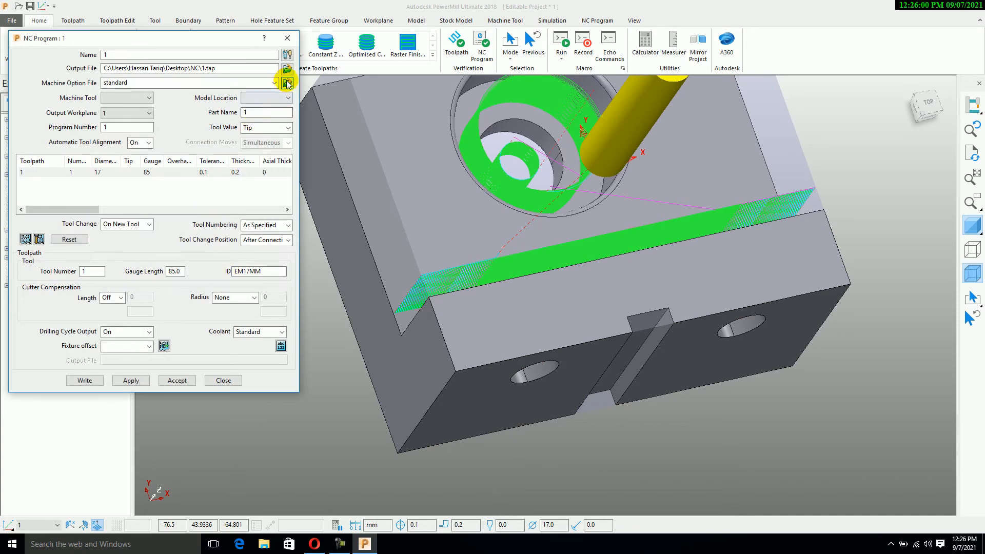
Set NC program 1's machine option file to fanucom.opt from F:\Pc Software\dcam\config\ductpost
{"action": "left_click", "coordinate": [288, 83]}
{"action": "left_click", "coordinate": [154, 161]}
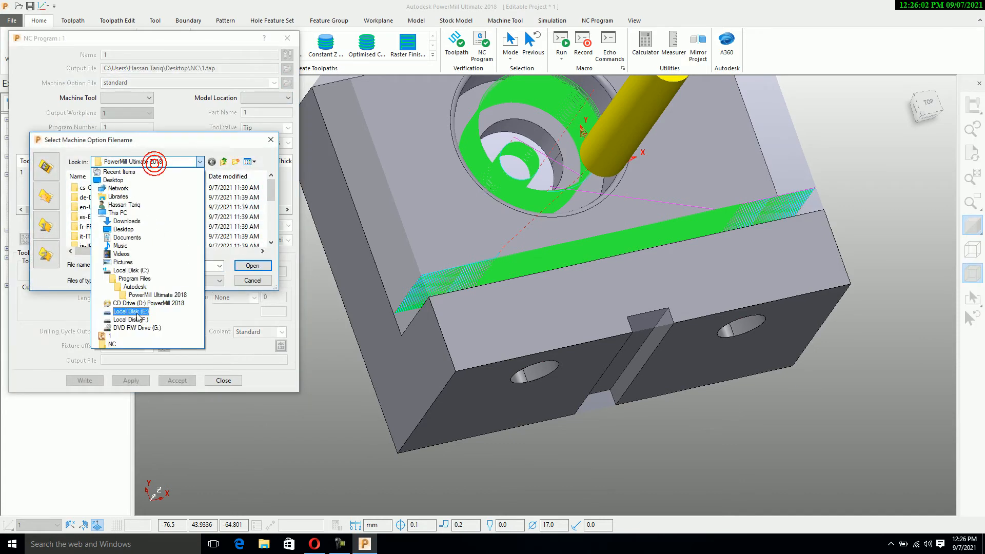
{"action": "left_click", "coordinate": [134, 319]}
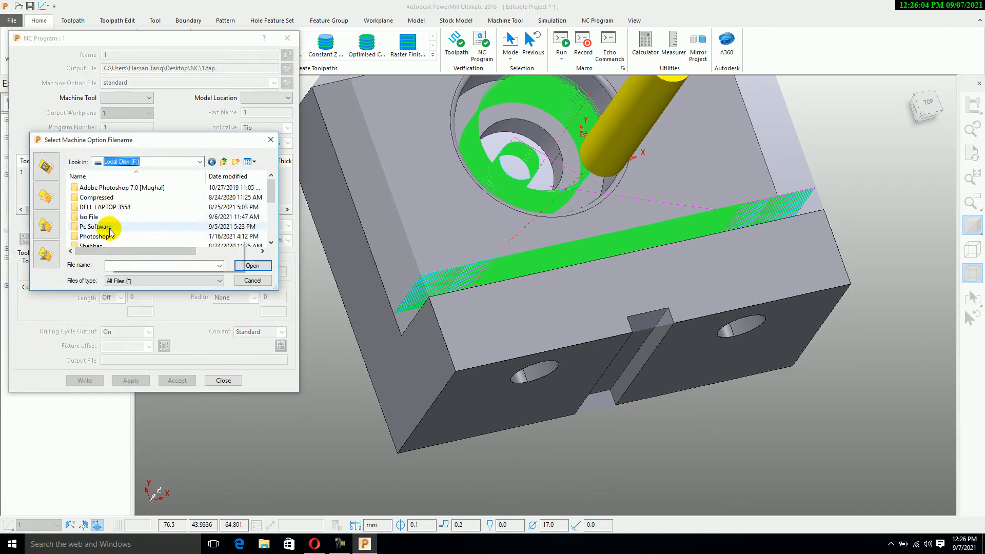
{"action": "double_click", "coordinate": [105, 228]}
{"action": "double_click", "coordinate": [101, 199]}
{"action": "double_click", "coordinate": [97, 189]}
{"action": "double_click", "coordinate": [98, 188]}
{"action": "left_click", "coordinate": [134, 266]}
{"action": "type", "text": "FAN"}
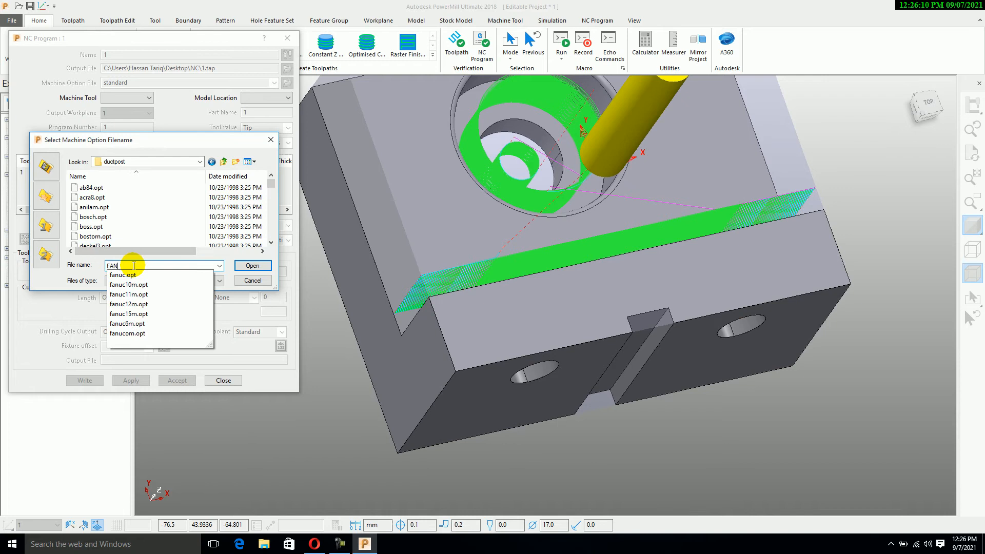
{"action": "left_click", "coordinate": [141, 333]}
{"action": "left_click", "coordinate": [246, 266]}
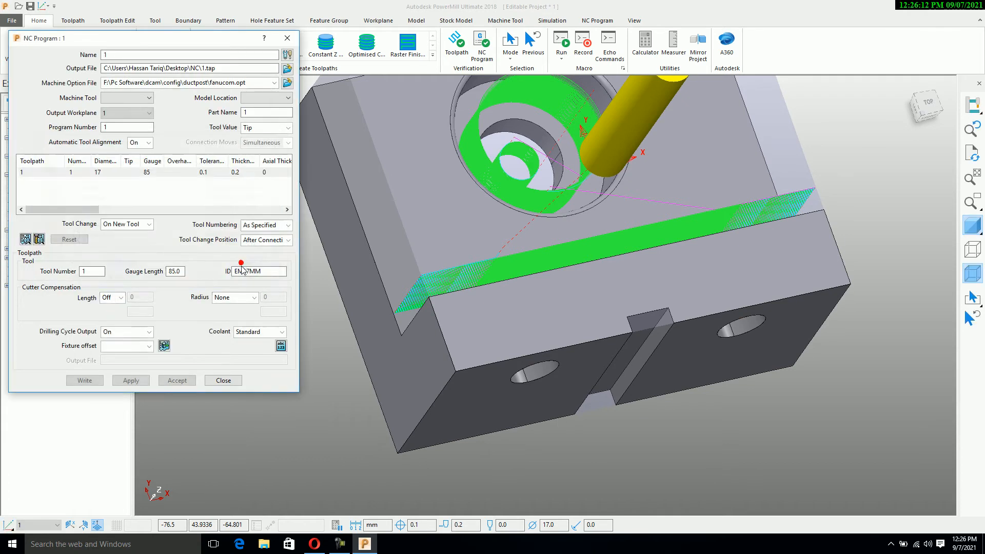
Write NC program 1, review the write report and close it
{"action": "left_click", "coordinate": [84, 381]}
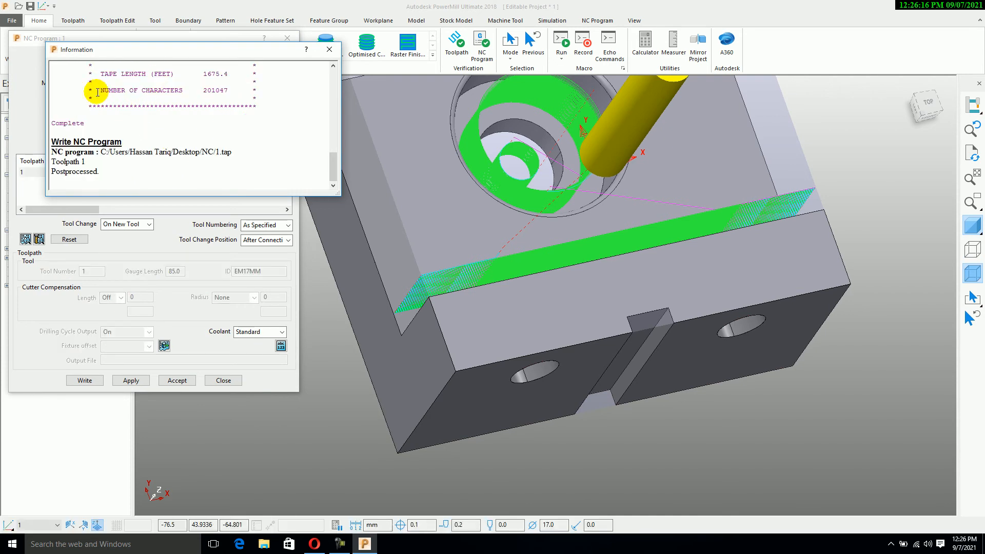
{"action": "left_click", "coordinate": [105, 173]}
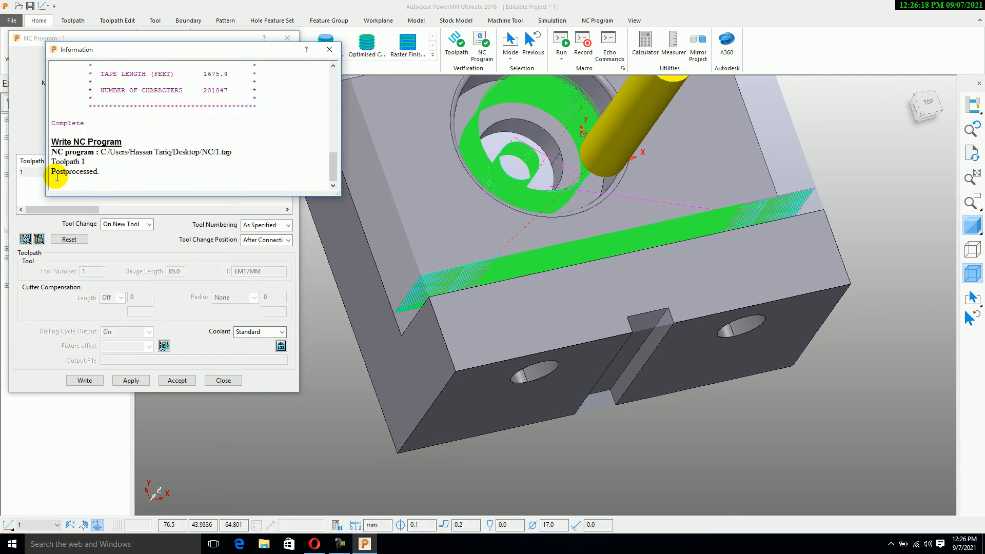
{"action": "left_click", "coordinate": [94, 126]}
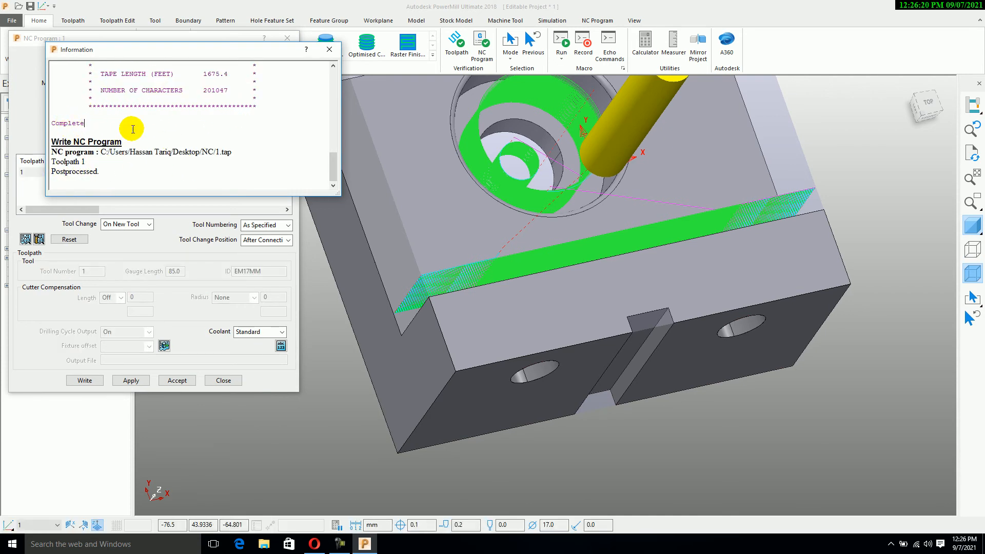
{"action": "left_click", "coordinate": [330, 49]}
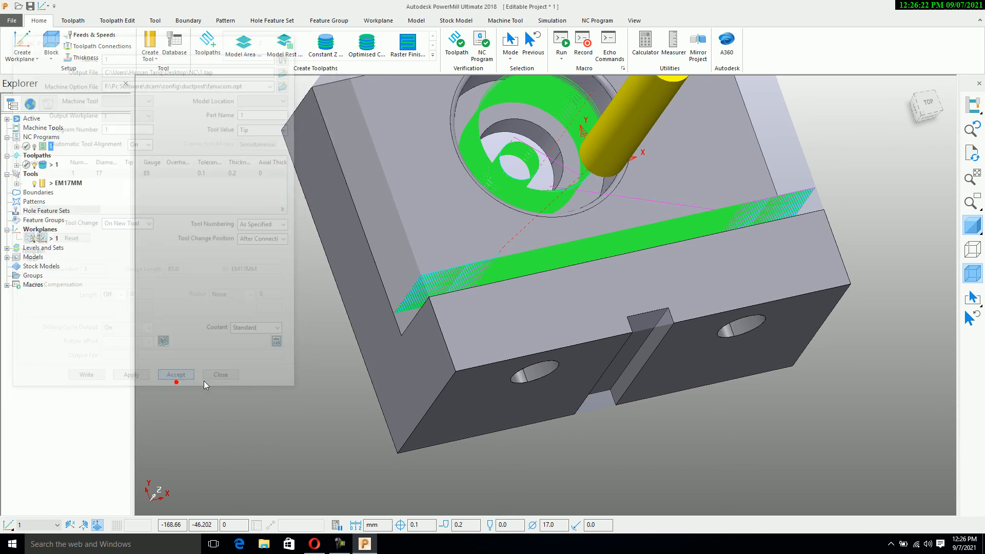